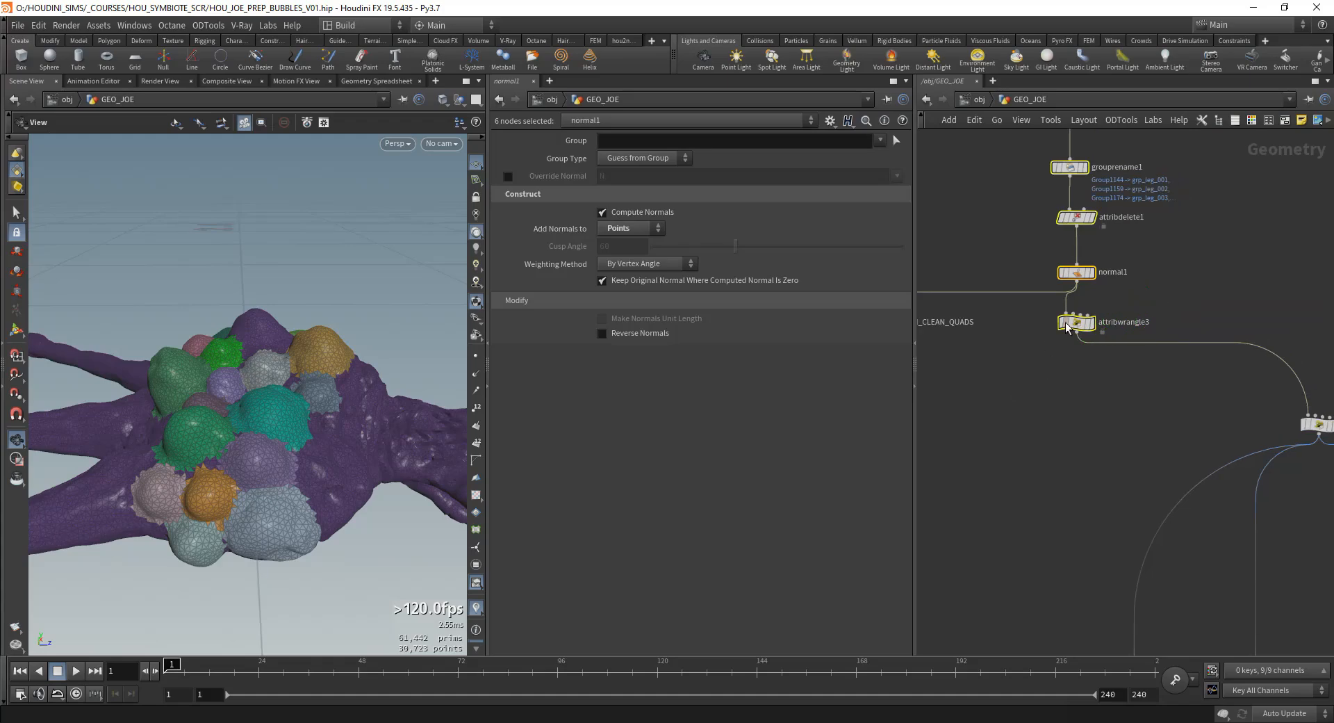
# Step: Move attribwrangle3 slightly further below normal1 and open its code
pyautogui.moveTo(1074, 322)
pyautogui.mouseDown()
pyautogui.moveTo(1082, 334)
pyautogui.moveTo(1067, 340)
pyautogui.mouseUp()
pyautogui.click(1044, 351)
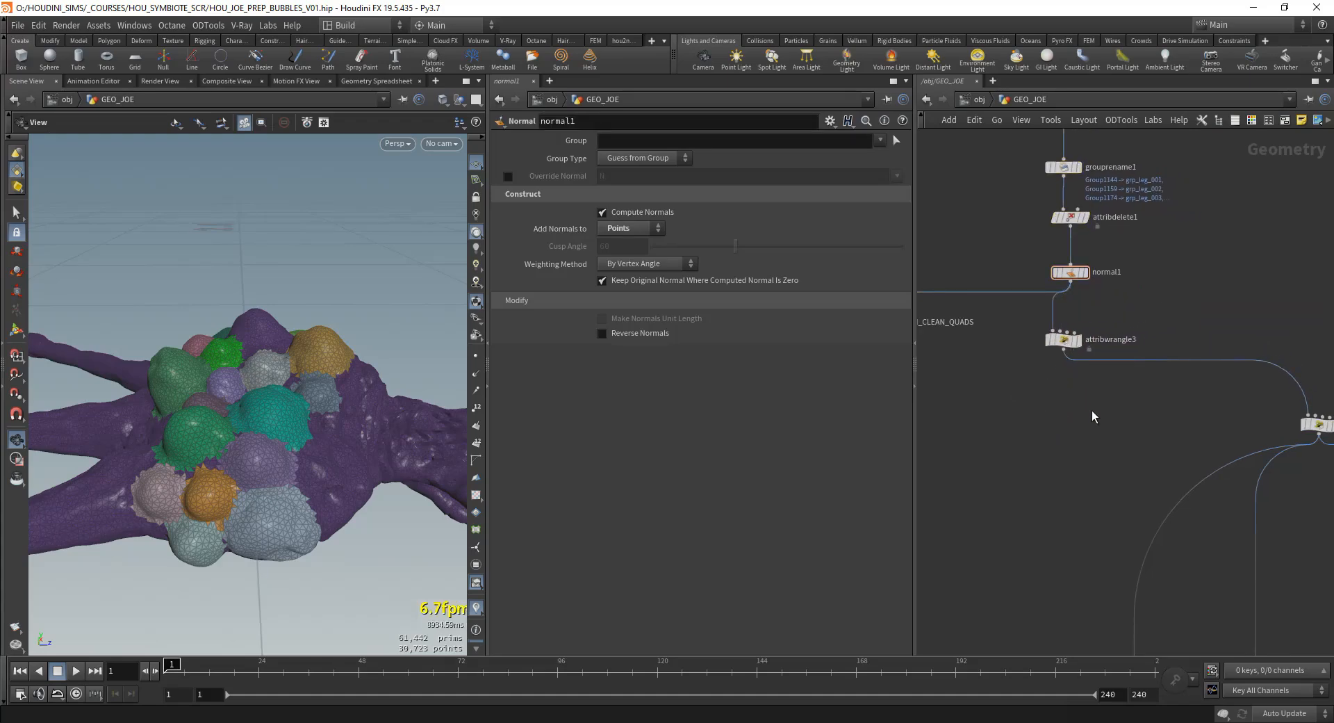
pyautogui.scroll(-1, 1120, 415)
pyautogui.click(1048, 319)
pyautogui.moveTo(1035, 382); pyautogui.dragTo(1102, 378, button='middle')
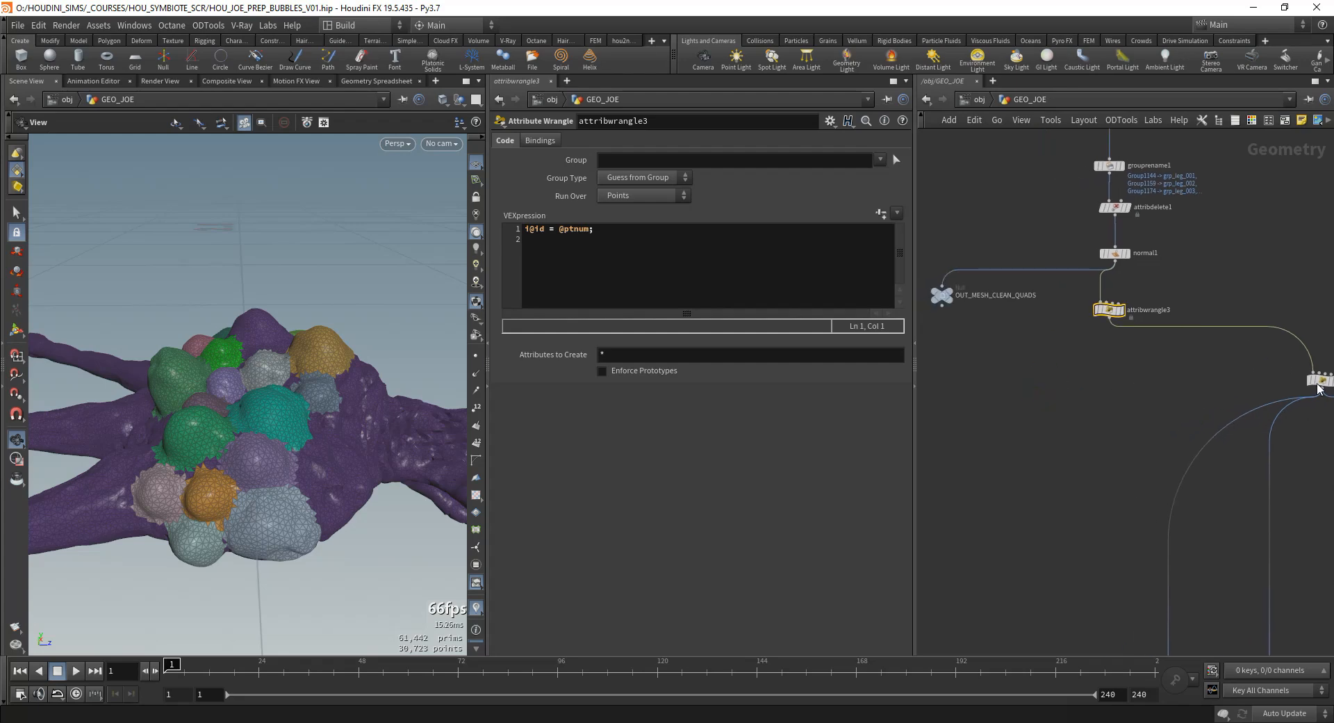
# Step: Duplicate the bubbles wrangle onto a new branch under attribwrangle3 and set the copy to run over Points
pyautogui.click(1316, 383)
pyautogui.moveTo(1250, 401)
pyautogui.mouseDown(button='middle')
pyautogui.moveTo(1174, 393)
pyautogui.moveTo(1228, 405)
pyautogui.mouseUp(button='middle')
pyautogui.keyDown('alt'); pyautogui.moveTo(1303, 379); pyautogui.dragTo(979, 394); pyautogui.keyUp('alt')
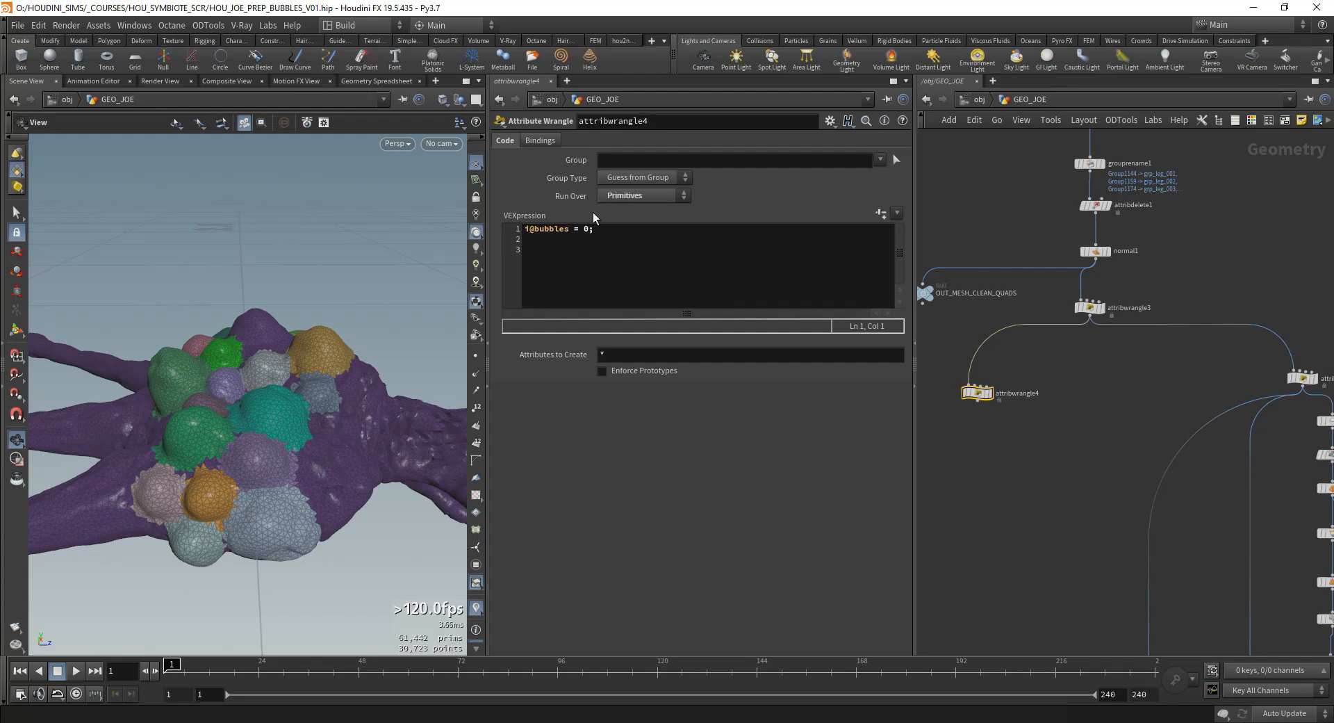
pyautogui.click(640, 195)
pyautogui.click(636, 238)
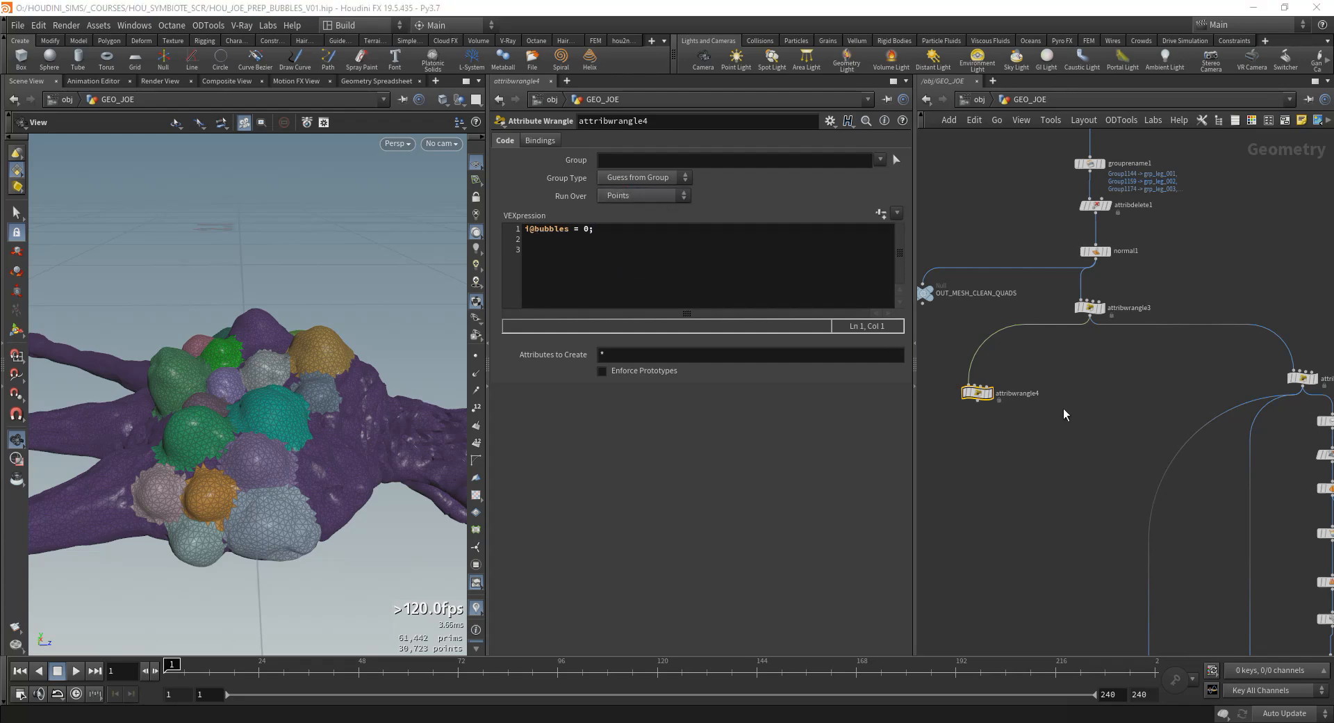
# Step: Add a Blast node below attribwrangle4, connect it to that wrangle and display it
pyautogui.press('Tab')
pyautogui.press('Escape')
pyautogui.press('Tab')
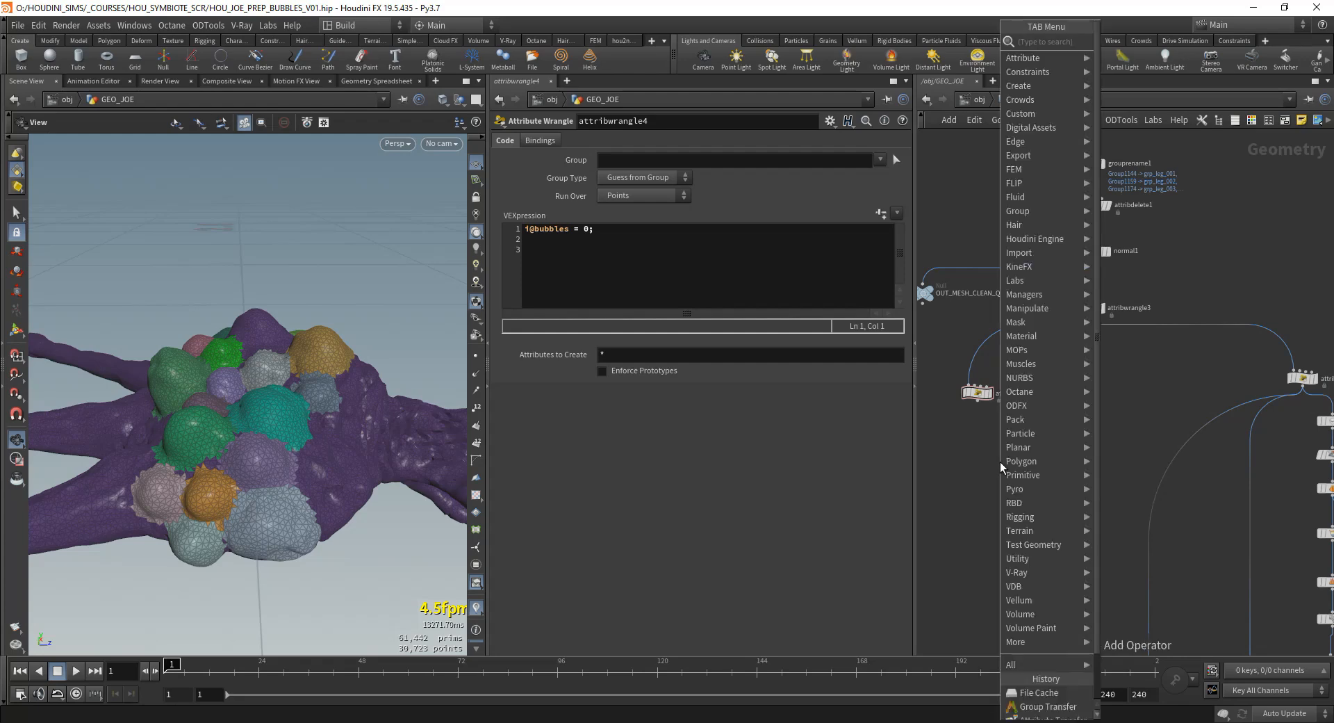
pyautogui.write('mer')
pyautogui.press('Return')
pyautogui.click(971, 450)
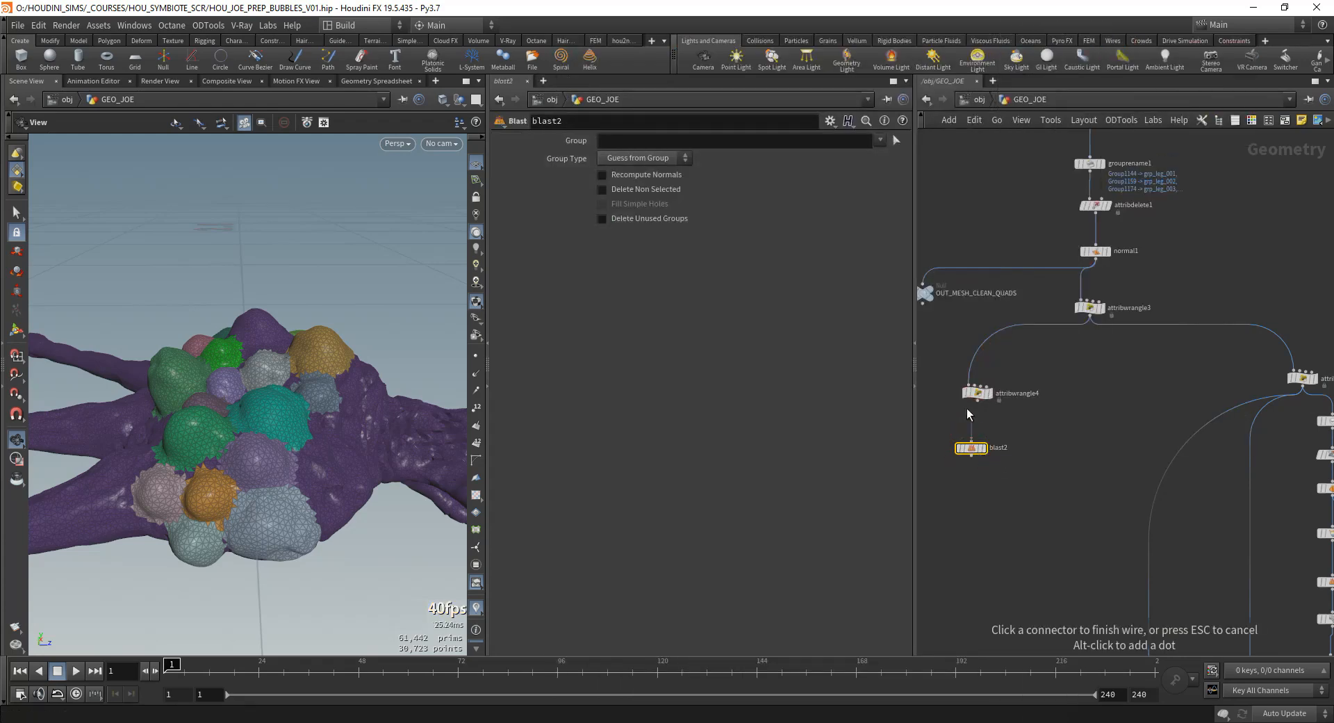
pyautogui.click(981, 444)
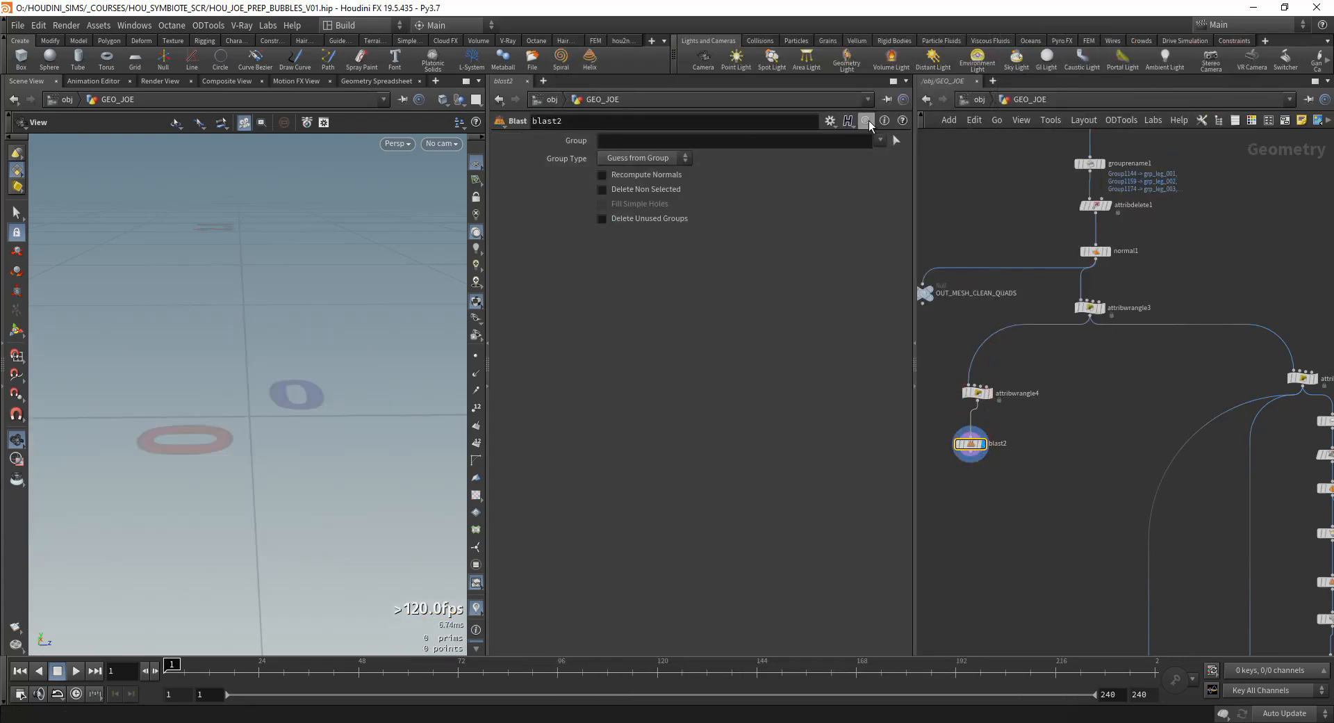
# Step: Set the Blast group type to Points and start picking single points on the bubbles for its group
pyautogui.click(646, 158)
pyautogui.click(635, 215)
pyautogui.click(897, 140)
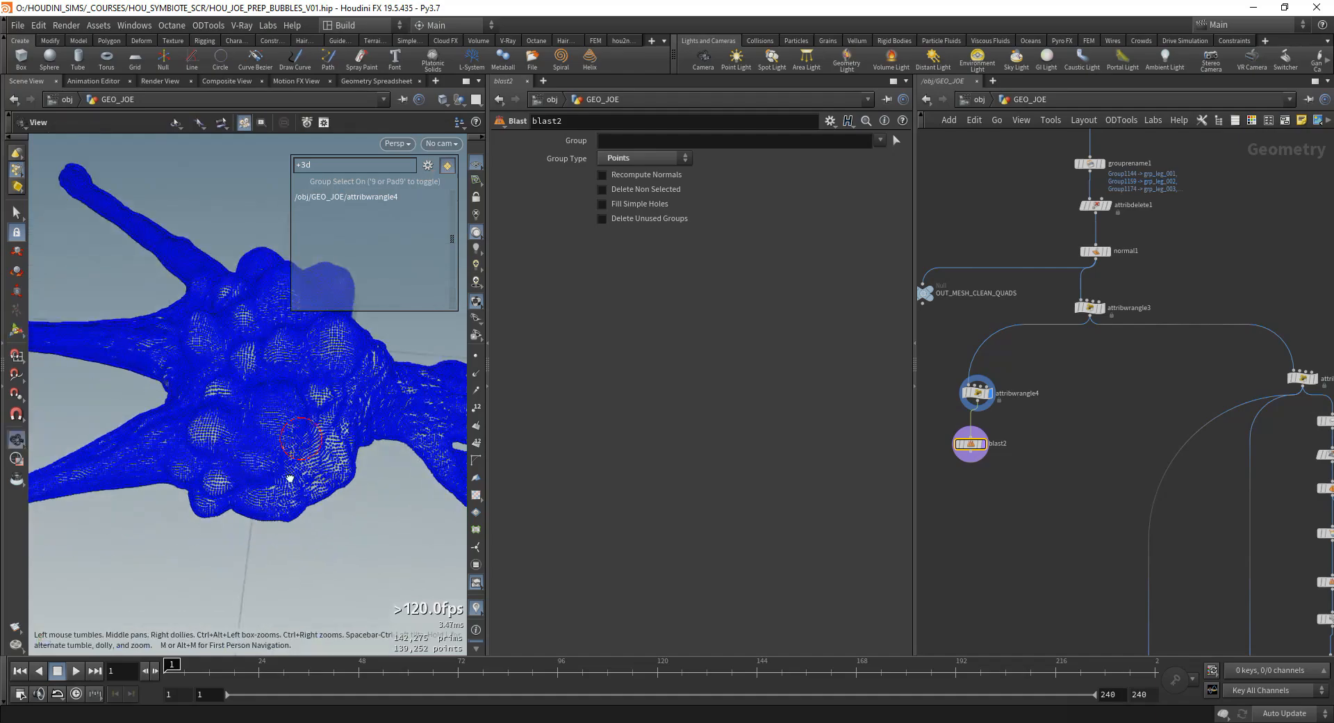
pyautogui.keyDown('alt'); pyautogui.moveTo(290, 478); pyautogui.dragTo(315, 377); pyautogui.keyUp('alt')
pyautogui.keyDown('alt'); pyautogui.moveTo(315, 377); pyautogui.dragTo(286, 477, button='right'); pyautogui.keyUp('alt')
pyautogui.click(274, 422)
pyautogui.keyDown('alt'); pyautogui.moveTo(274, 422); pyautogui.dragTo(298, 491); pyautogui.keyUp('alt')
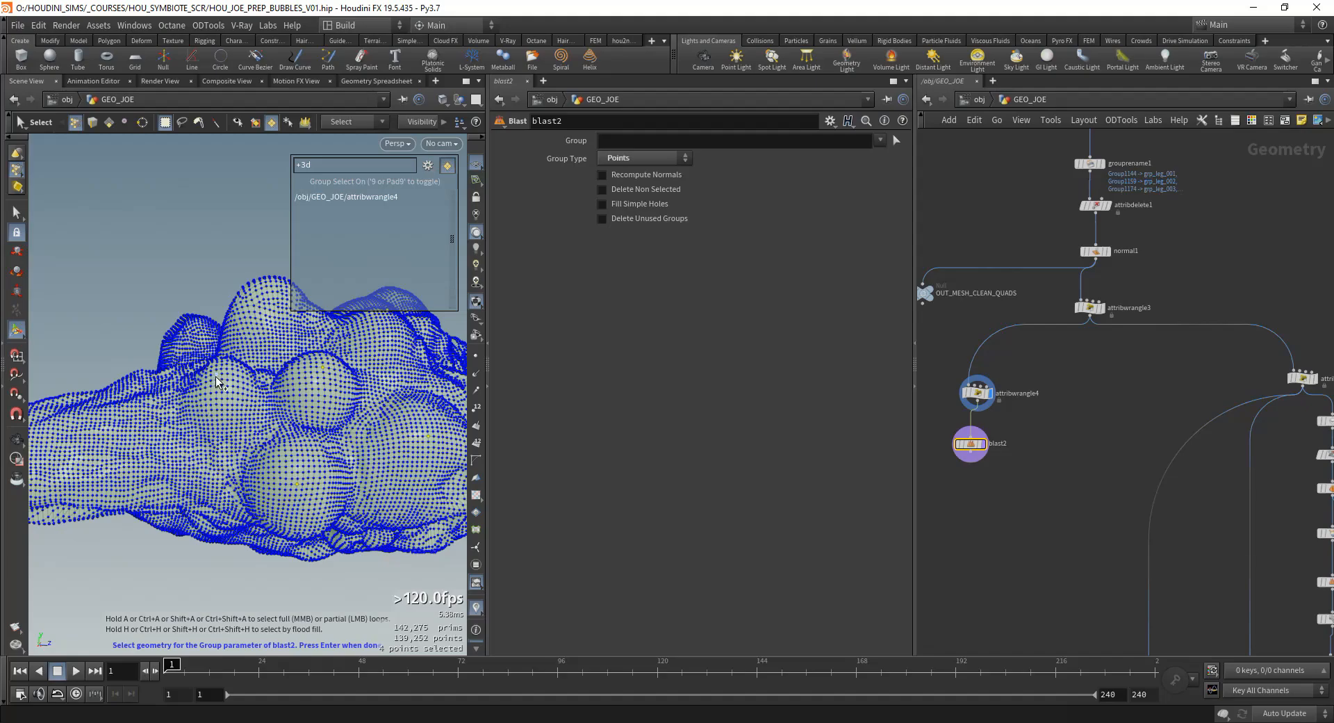
pyautogui.keyDown('alt'); pyautogui.moveTo(222, 380); pyautogui.dragTo(237, 462); pyautogui.keyUp('alt')
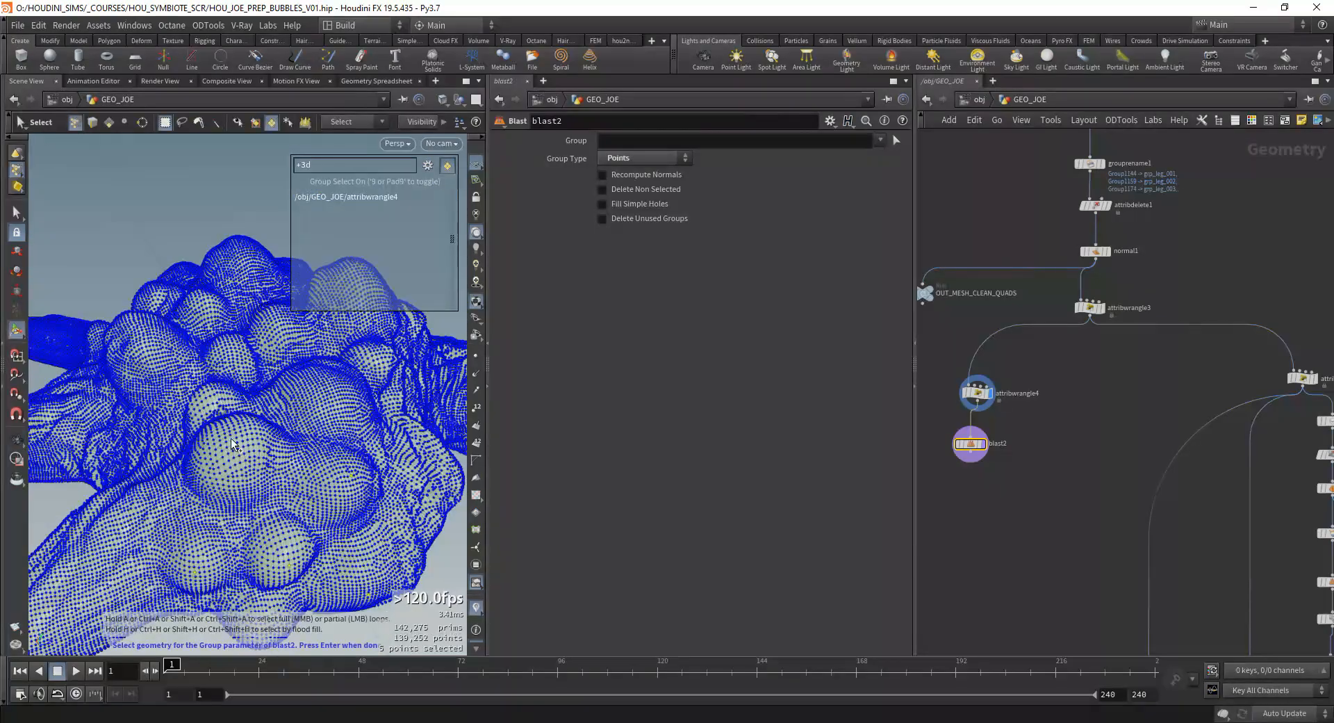
pyautogui.keyDown('alt'); pyautogui.moveTo(291, 427); pyautogui.dragTo(213, 482); pyautogui.keyUp('alt')
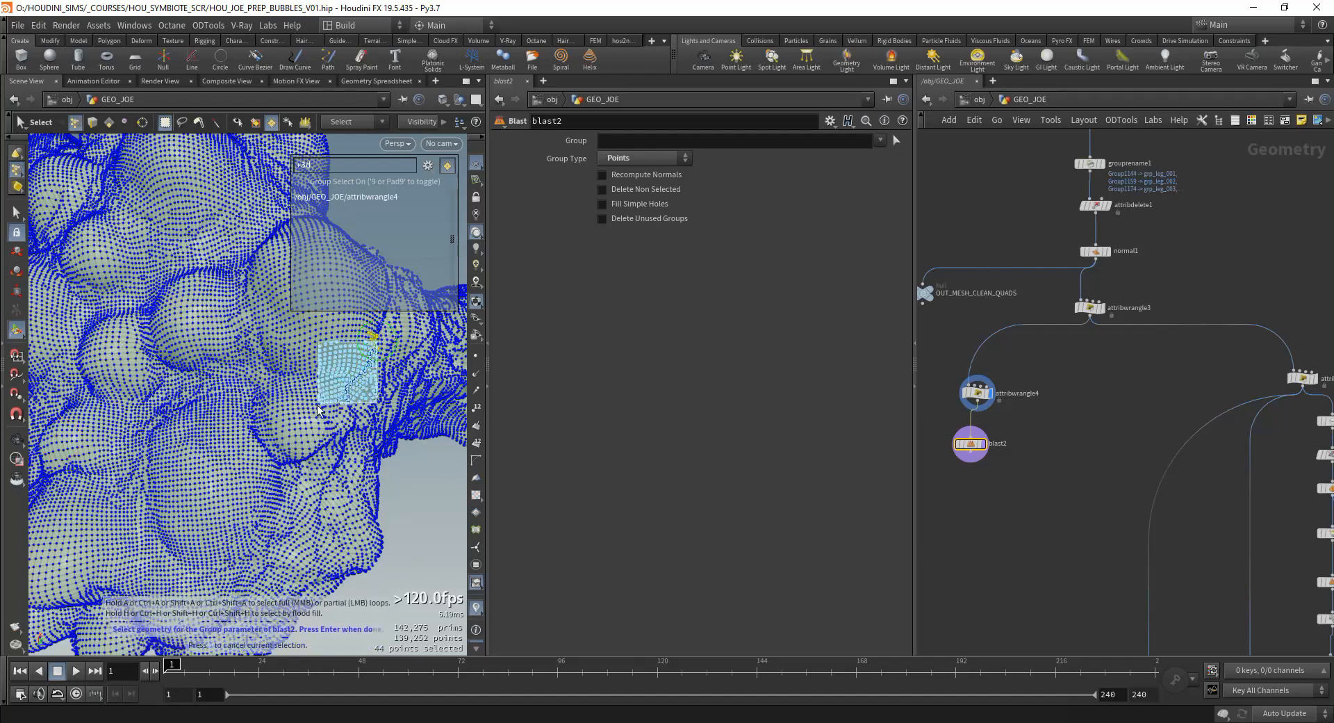
# Step: Undo the accidental box selection and add one point on each further bubble around the cluster to the selection
pyautogui.hotkey('ctrl', 'z')
pyautogui.keyDown('alt'); pyautogui.moveTo(372, 340); pyautogui.dragTo(305, 327); pyautogui.keyUp('alt')
pyautogui.keyDown('alt'); pyautogui.moveTo(305, 326); pyautogui.dragTo(252, 416, button='middle'); pyautogui.keyUp('alt')
pyautogui.moveTo(252, 415)
pyautogui.keyDown('alt'); pyautogui.mouseDown(button='right')
pyautogui.moveTo(256, 447)
pyautogui.moveTo(253, 419)
pyautogui.mouseUp(button='right'); pyautogui.keyUp('alt')
pyautogui.keyDown('alt'); pyautogui.moveTo(264, 464); pyautogui.dragTo(241, 424); pyautogui.keyUp('alt')
pyautogui.keyDown('shift'); pyautogui.click(237, 394); pyautogui.keyUp('shift')
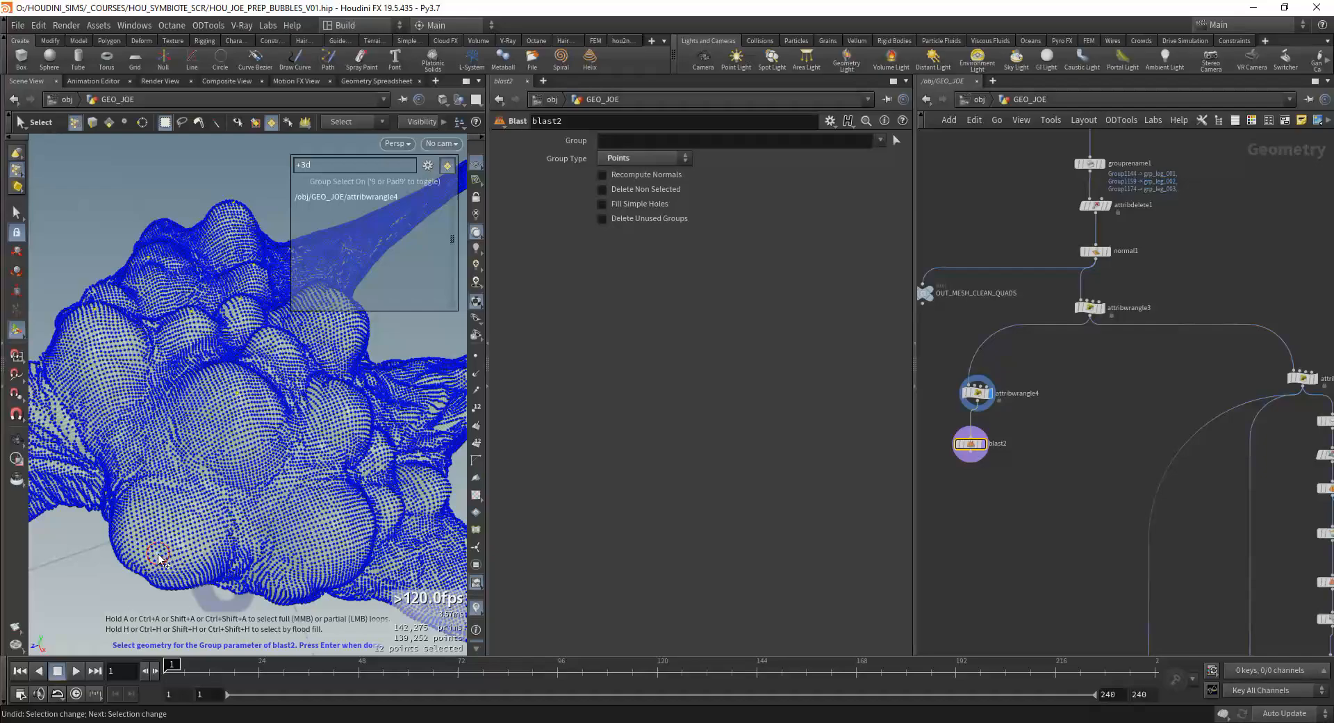
pyautogui.keyDown('shift'); pyautogui.click(343, 535); pyautogui.keyUp('shift')
pyautogui.keyDown('alt'); pyautogui.moveTo(343, 535); pyautogui.dragTo(169, 417); pyautogui.keyUp('alt')
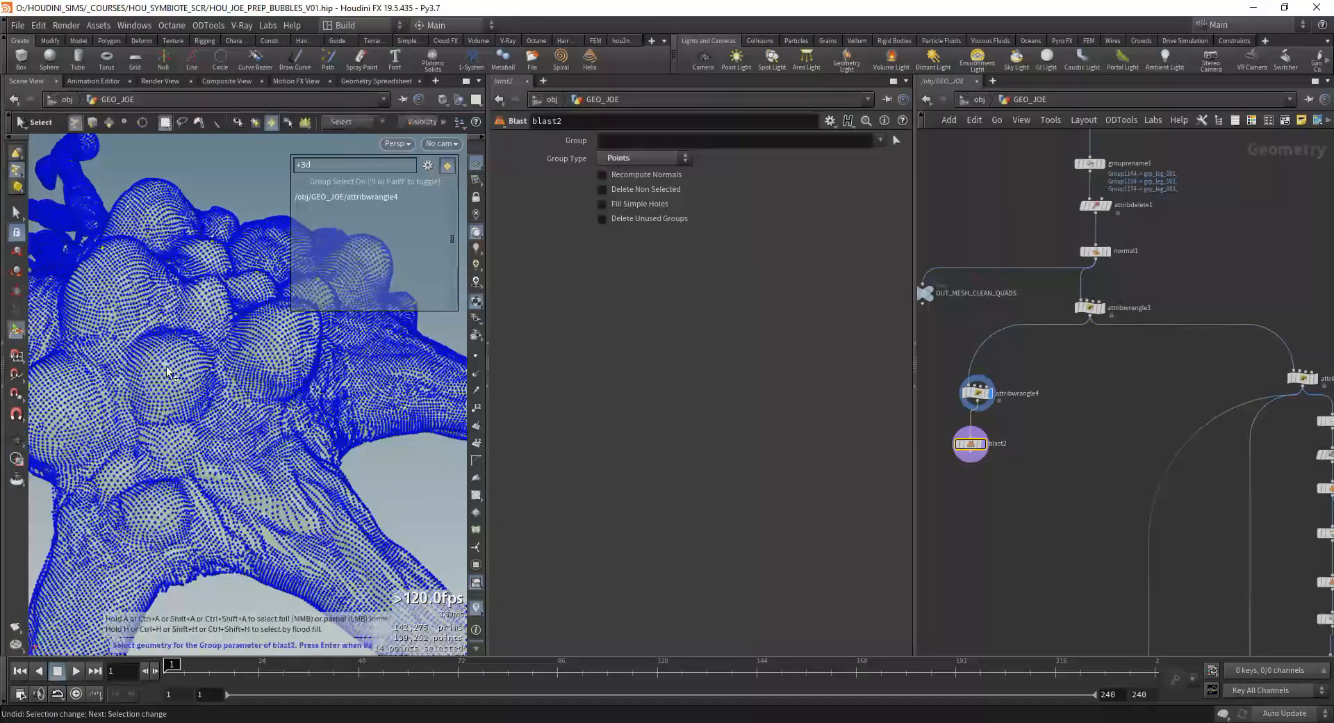
pyautogui.keyDown('shift'); pyautogui.click(296, 418); pyautogui.keyUp('shift')
pyautogui.keyDown('alt'); pyautogui.moveTo(296, 419); pyautogui.dragTo(169, 403); pyautogui.keyUp('alt')
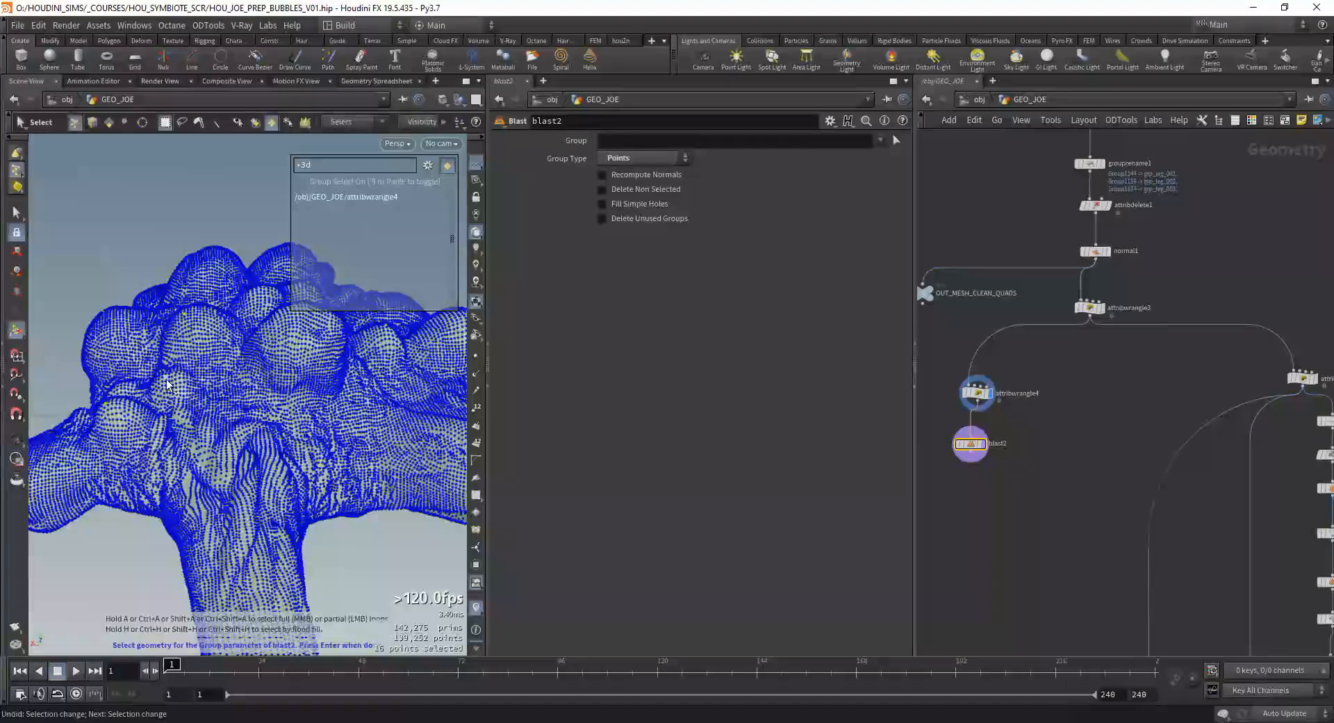
pyautogui.keyDown('shift'); pyautogui.click(243, 383); pyautogui.keyUp('shift')
pyautogui.keyDown('alt'); pyautogui.moveTo(243, 383); pyautogui.dragTo(254, 399); pyautogui.keyUp('alt')
pyautogui.keyDown('alt'); pyautogui.moveTo(254, 400); pyautogui.dragTo(302, 399, button='right'); pyautogui.keyUp('alt')
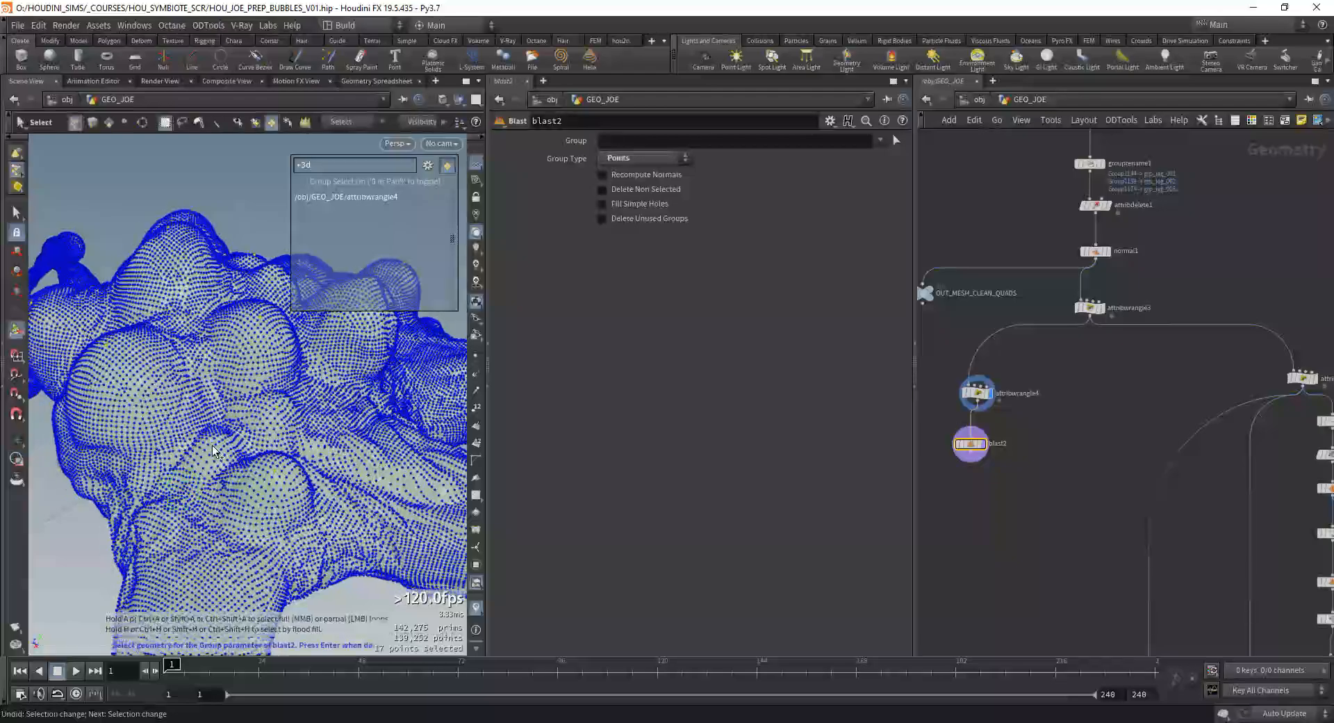
# Step: Add points on the remaining bubbles and accept the selection as the Blast group
pyautogui.keyDown('shift'); pyautogui.click(314, 396); pyautogui.keyUp('shift')
pyautogui.keyDown('alt'); pyautogui.moveTo(315, 397); pyautogui.dragTo(141, 498); pyautogui.keyUp('alt')
pyautogui.keyDown('alt'); pyautogui.moveTo(158, 456); pyautogui.dragTo(306, 343, button='right'); pyautogui.keyUp('alt')
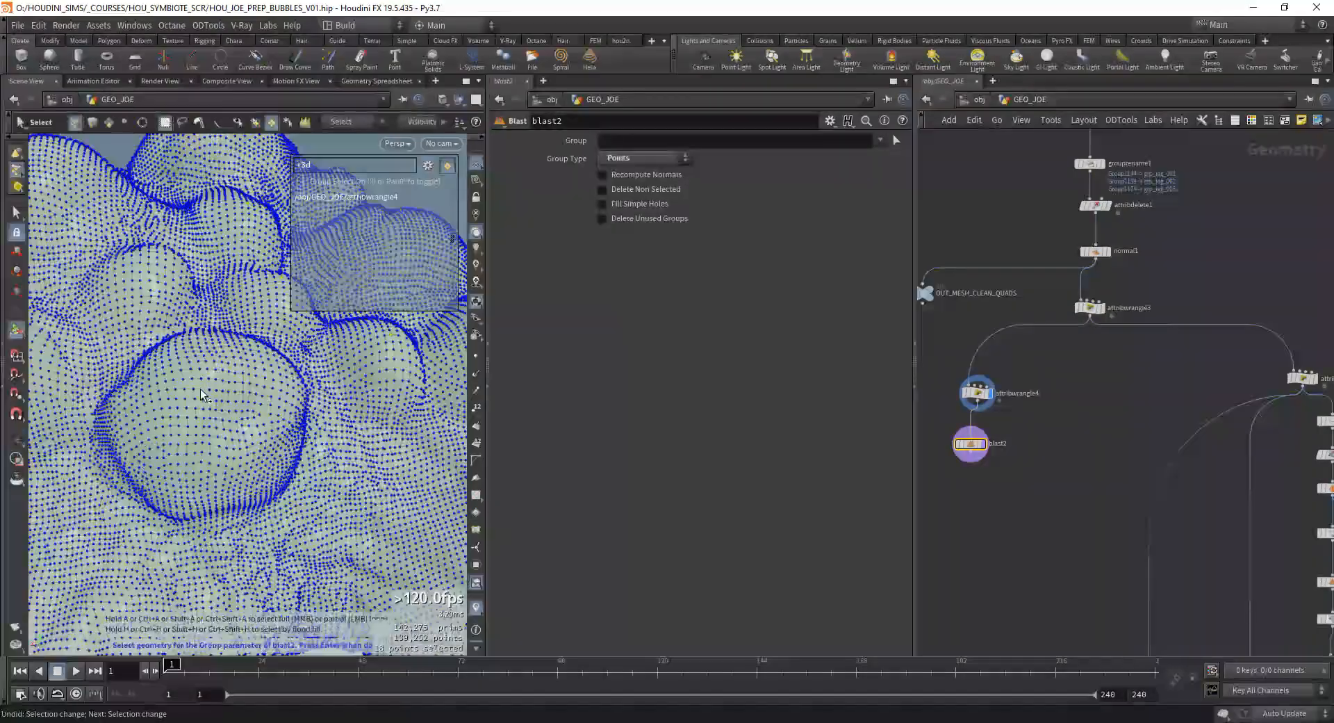
pyautogui.keyDown('shift'); pyautogui.click(192, 470); pyautogui.keyUp('shift')
pyautogui.keyDown('alt'); pyautogui.moveTo(193, 470); pyautogui.dragTo(202, 456); pyautogui.keyUp('alt')
pyautogui.keyDown('alt'); pyautogui.moveTo(201, 455); pyautogui.dragTo(253, 482, button='middle'); pyautogui.keyUp('alt')
pyautogui.keyDown('alt'); pyautogui.moveTo(254, 482); pyautogui.dragTo(143, 410, button='right'); pyautogui.keyUp('alt')
pyautogui.keyDown('shift'); pyautogui.click(141, 396); pyautogui.keyUp('shift')
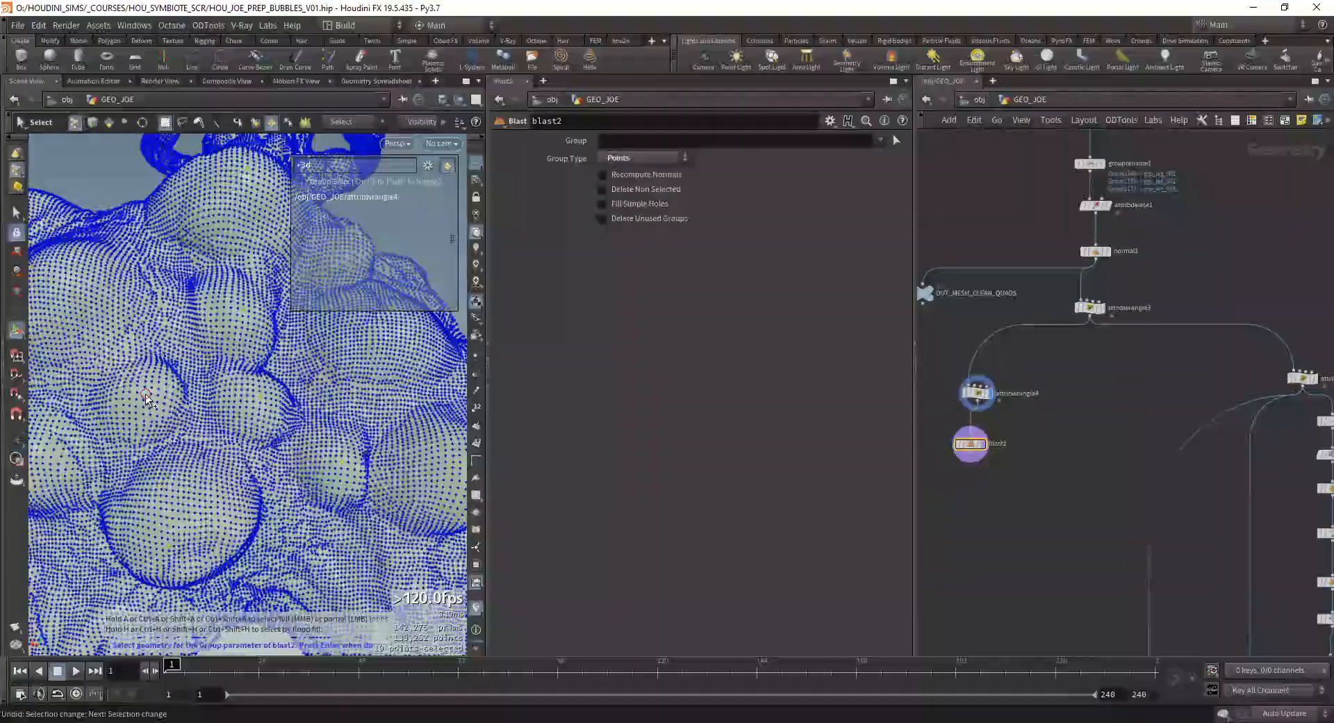
pyautogui.keyDown('alt'); pyautogui.moveTo(393, 480); pyautogui.dragTo(195, 480); pyautogui.keyUp('alt')
pyautogui.keyDown('alt'); pyautogui.moveTo(194, 479); pyautogui.dragTo(280, 532, button='middle'); pyautogui.keyUp('alt')
pyautogui.keyDown('alt'); pyautogui.moveTo(280, 532); pyautogui.dragTo(160, 408, button='right'); pyautogui.keyUp('alt')
pyautogui.keyDown('shift'); pyautogui.click(162, 412); pyautogui.keyUp('shift')
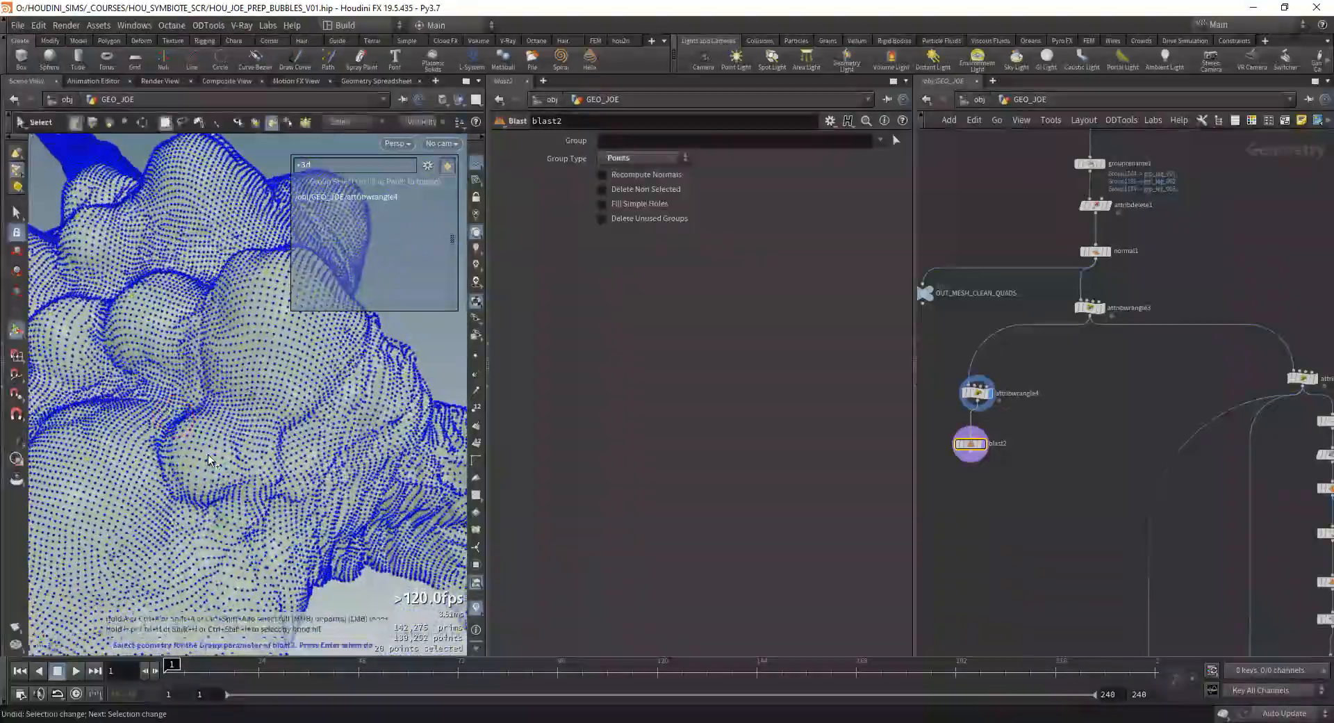
pyautogui.keyDown('alt'); pyautogui.moveTo(209, 515); pyautogui.dragTo(143, 492, button='right'); pyautogui.keyUp('alt')
pyautogui.keyDown('alt'); pyautogui.moveTo(143, 491); pyautogui.dragTo(435, 568); pyautogui.keyUp('alt')
pyautogui.press('Return')
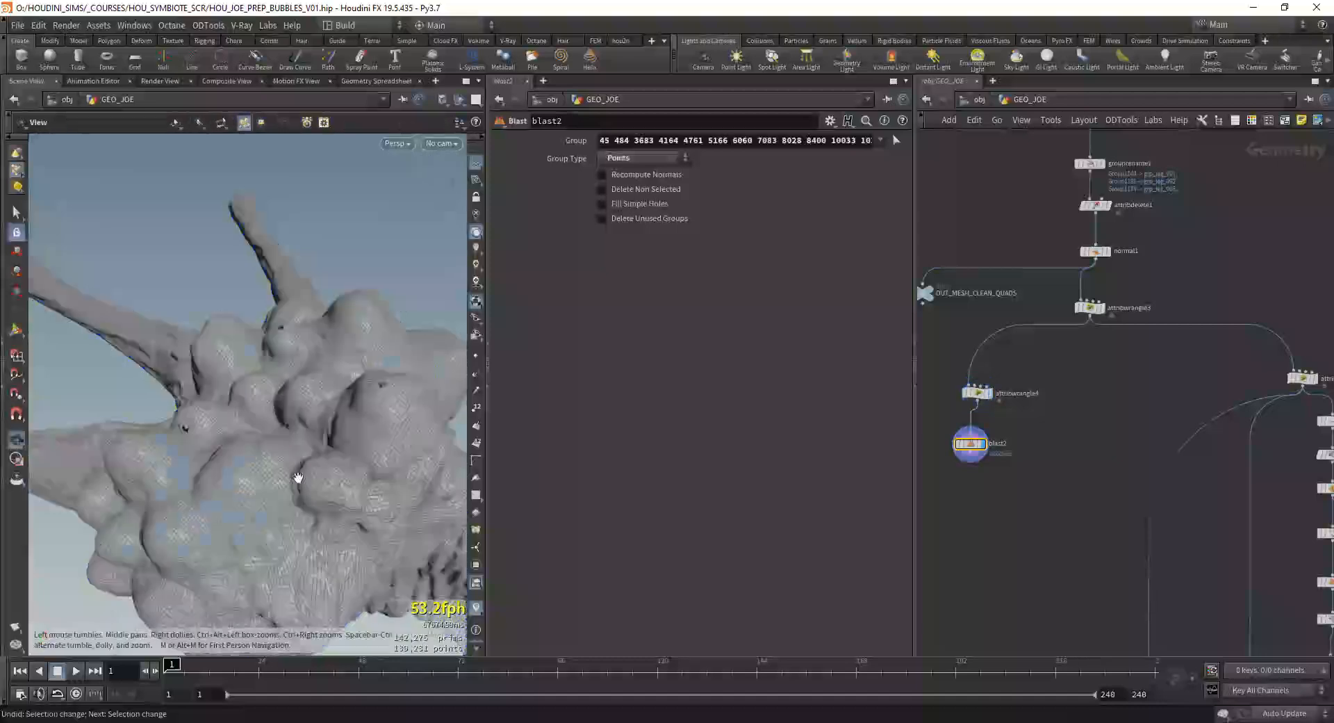
# Step: Enable Delete Non Selected on the Blast and shift the node slightly under attribwrangle4
pyautogui.click(629, 192)
pyautogui.keyDown('alt'); pyautogui.moveTo(333, 440); pyautogui.dragTo(429, 423); pyautogui.keyUp('alt')
pyautogui.hotkey('space', 'g')
pyautogui.moveTo(1014, 464); pyautogui.dragTo(1024, 441, button='middle')
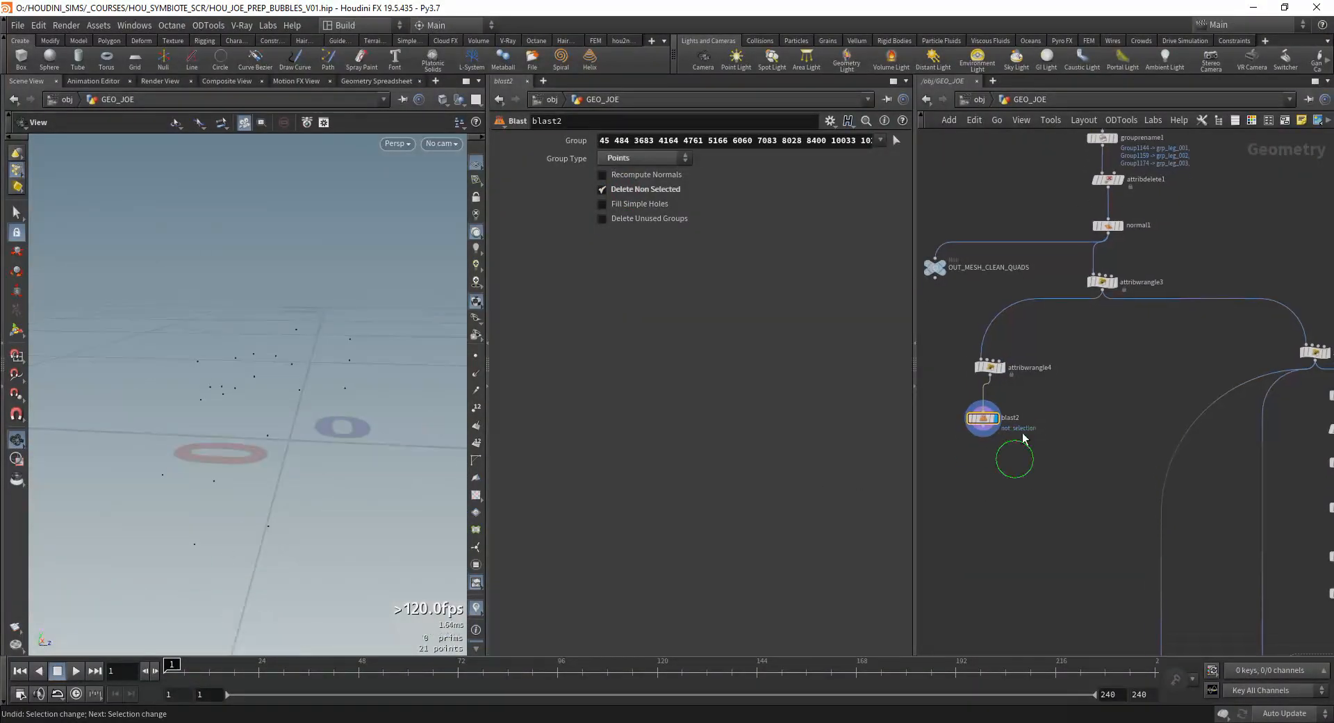
pyautogui.moveTo(981, 419); pyautogui.dragTo(993, 412)
# Step: Try to duplicate attribwrangle4 onto a separate branch beside the Blast
pyautogui.moveTo(1068, 418); pyautogui.dragTo(994, 403, button='middle')
pyautogui.scroll(-1, 994, 403)
pyautogui.scroll(1, 956, 381)
pyautogui.moveTo(891, 376); pyautogui.dragTo(971, 368, button='middle')
pyautogui.scroll(2, 994, 364)
pyautogui.click(1005, 364)
pyautogui.keyDown('alt'); pyautogui.moveTo(971, 367); pyautogui.dragTo(1181, 335); pyautogui.keyUp('alt')
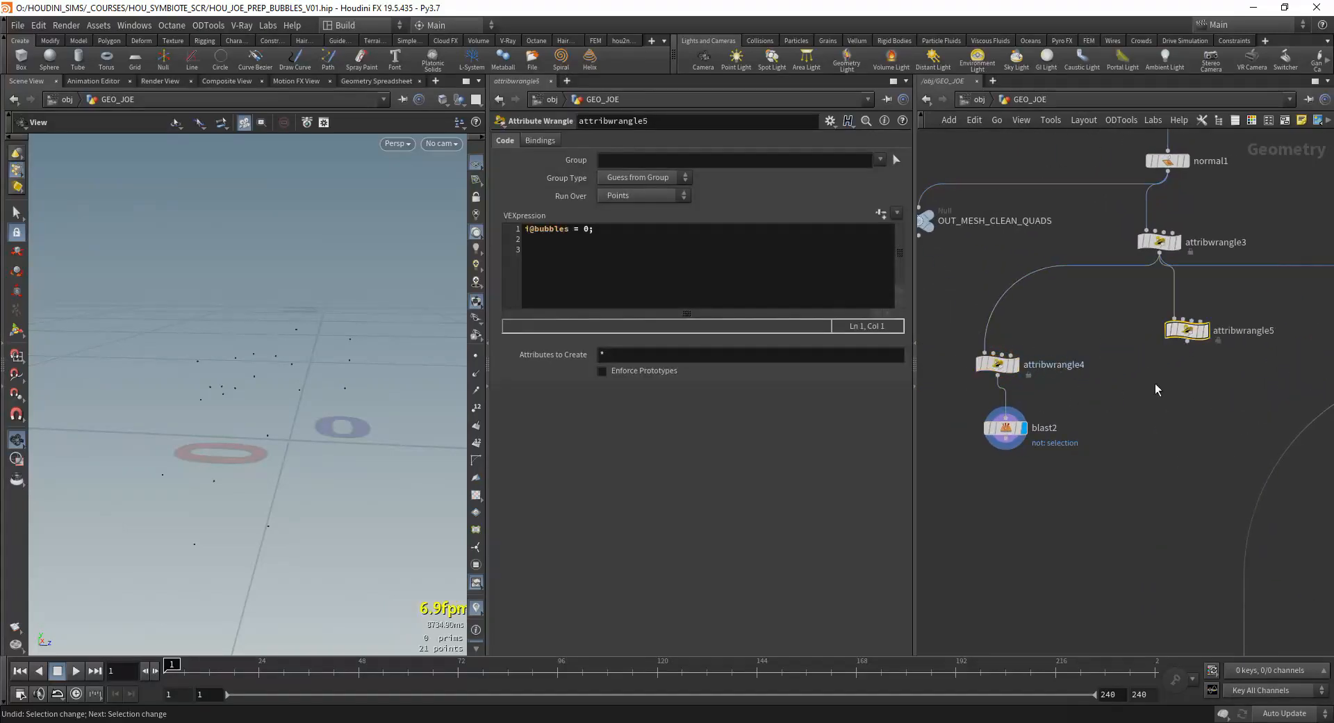
pyautogui.hotkey('ctrl', 'z')
pyautogui.keyDown('alt'); pyautogui.moveTo(1089, 363); pyautogui.dragTo(1175, 350); pyautogui.keyUp('alt')
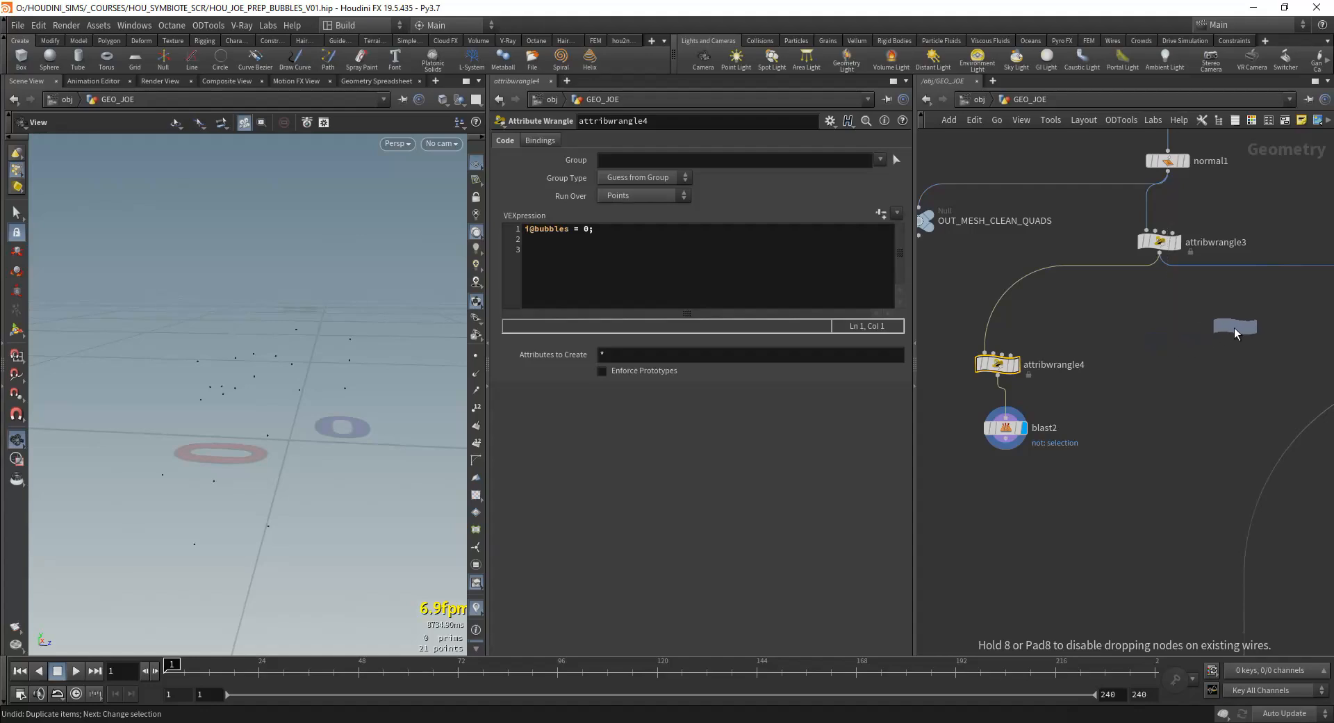
pyautogui.keyDown('alt'); pyautogui.moveTo(1236, 333); pyautogui.dragTo(1180, 346); pyautogui.keyUp('alt')
pyautogui.hotkey('ctrl', 'z')
pyautogui.moveTo(1002, 373)
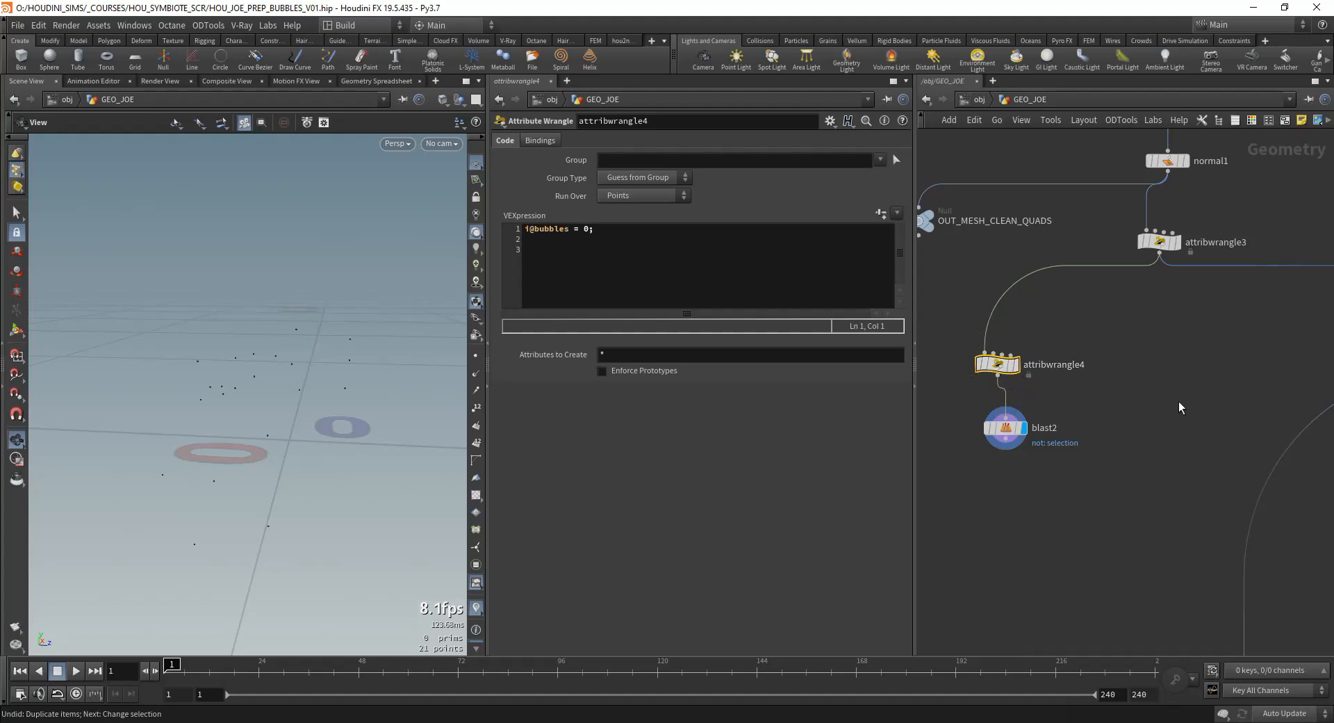
# Step: Align attribwrangle4 directly above the Blast node
pyautogui.moveTo(1180, 404); pyautogui.dragTo(1206, 399, button='middle')
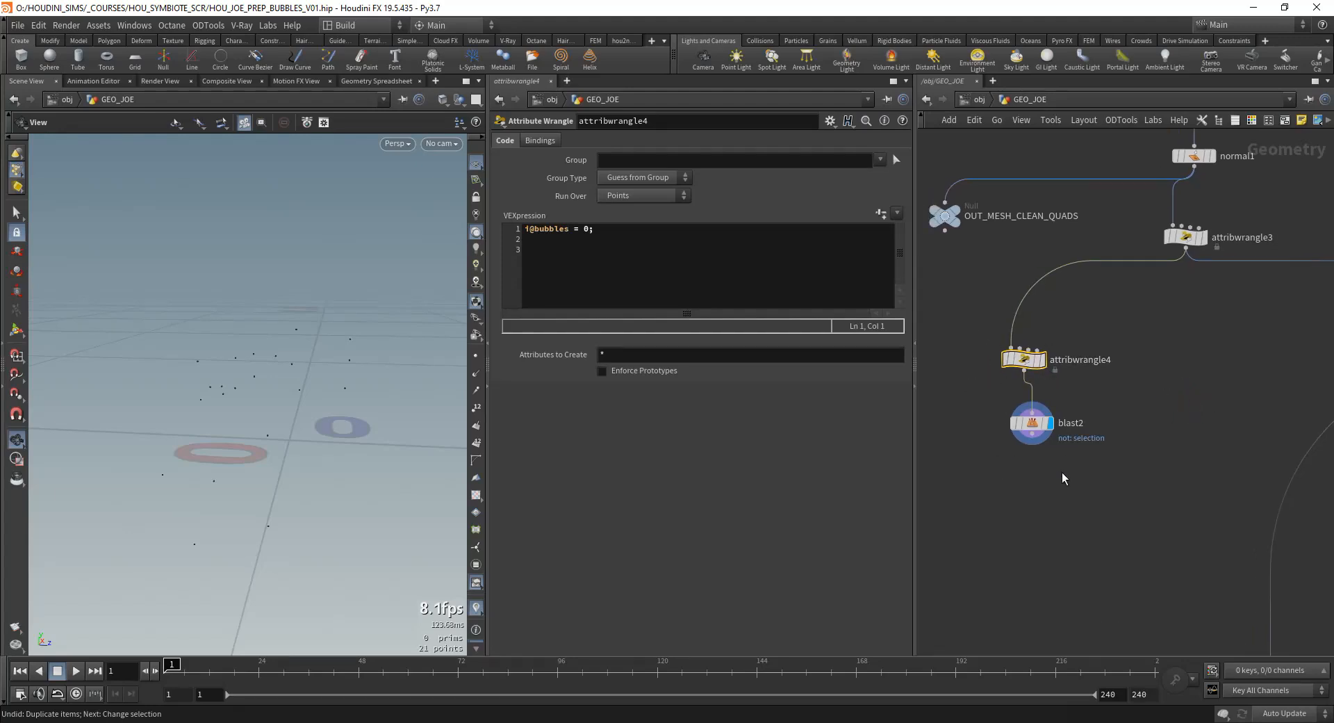
pyautogui.scroll(-2, 1062, 487)
pyautogui.moveTo(1061, 487); pyautogui.dragTo(1072, 479, button='middle')
pyautogui.scroll(2, 1074, 478)
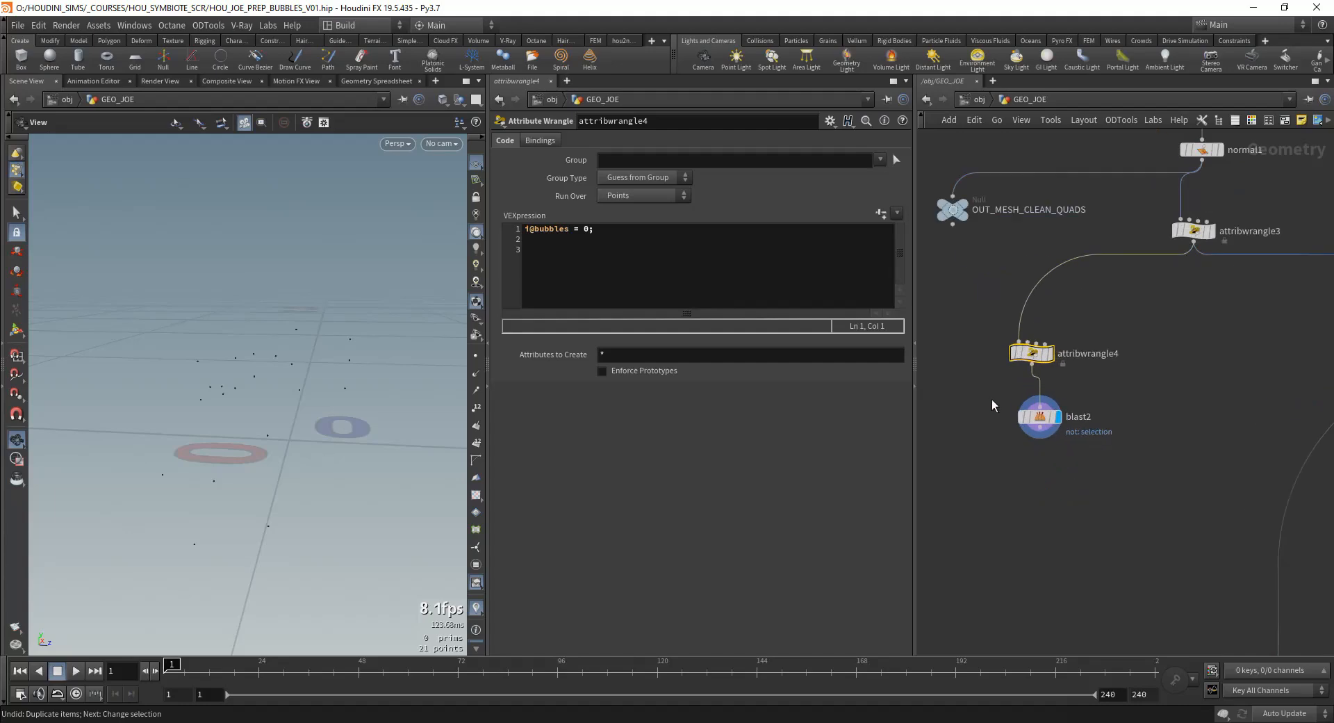
pyautogui.moveTo(1027, 353); pyautogui.dragTo(1034, 348)
pyautogui.moveTo(1040, 358)
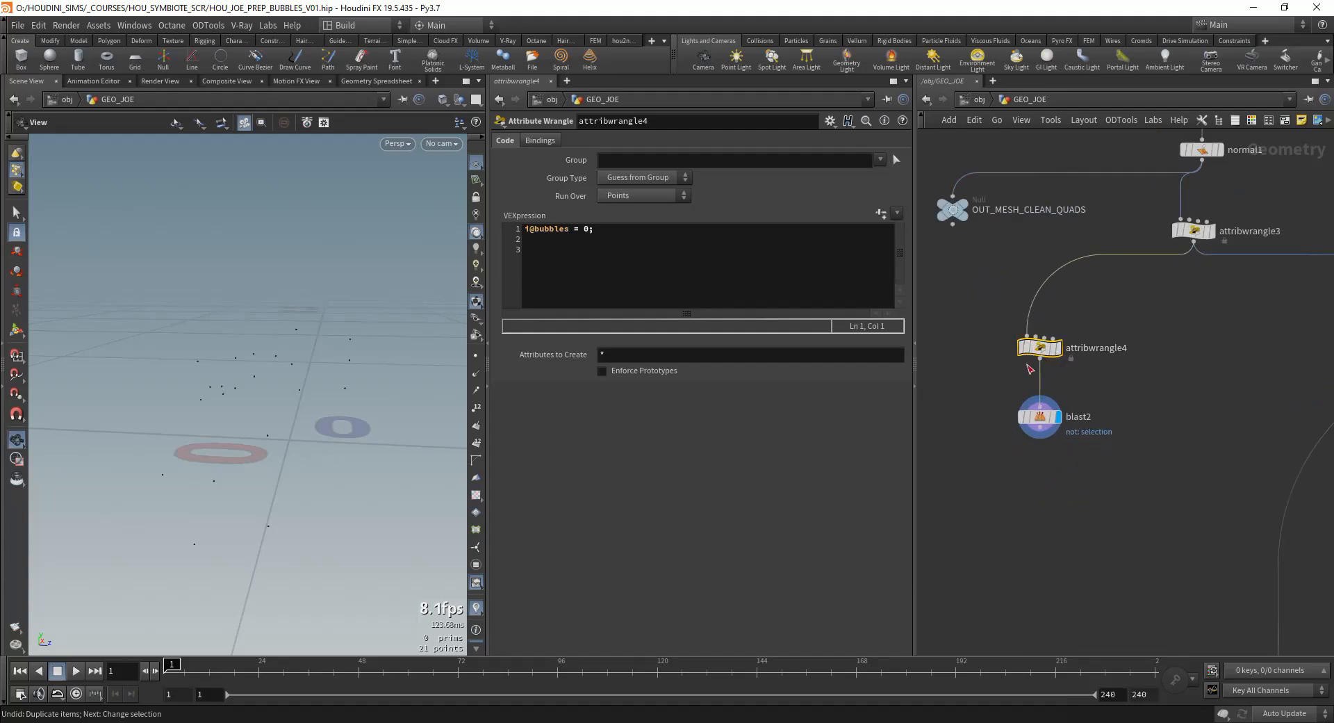
pyautogui.scroll(-1, 1020, 443)
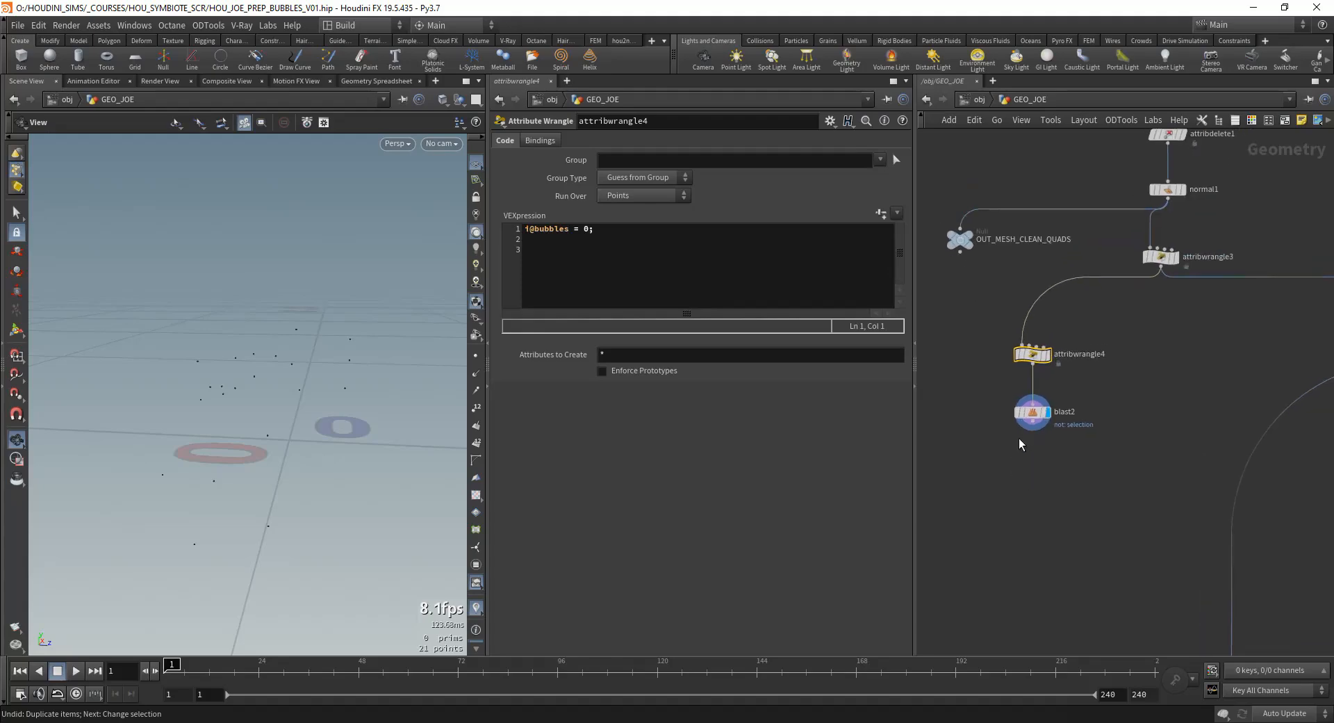
# Step: Add an Enumerate node after the Blast, align it beneath and display it
pyautogui.click(1032, 412)
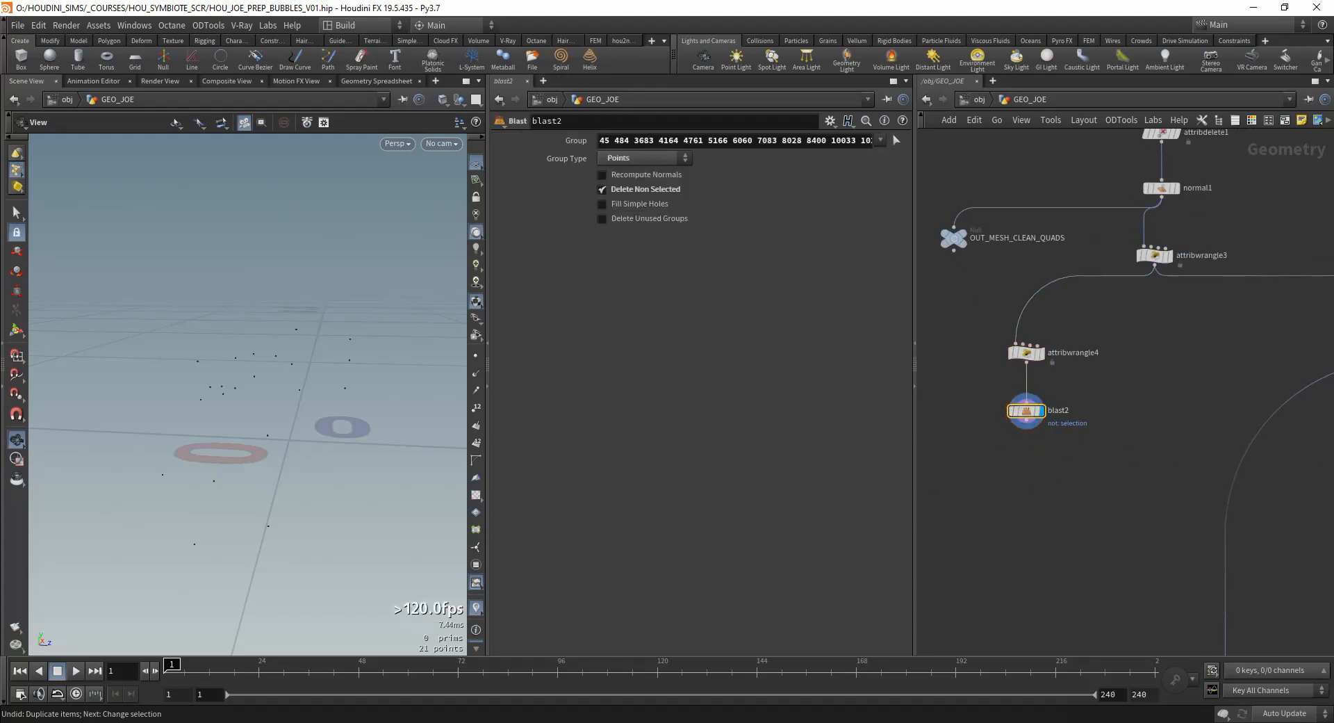
pyautogui.press('Tab')
pyautogui.write('enu')
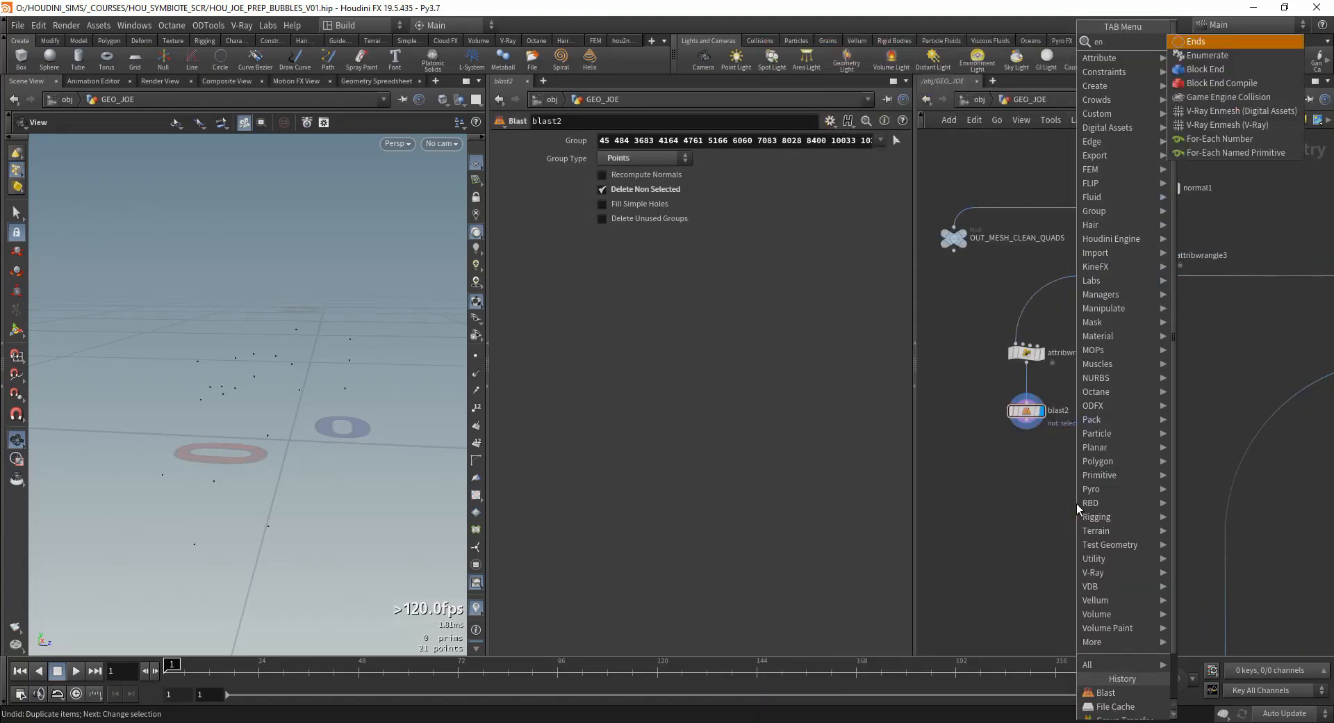
pyautogui.press('Return')
pyautogui.click(1027, 468)
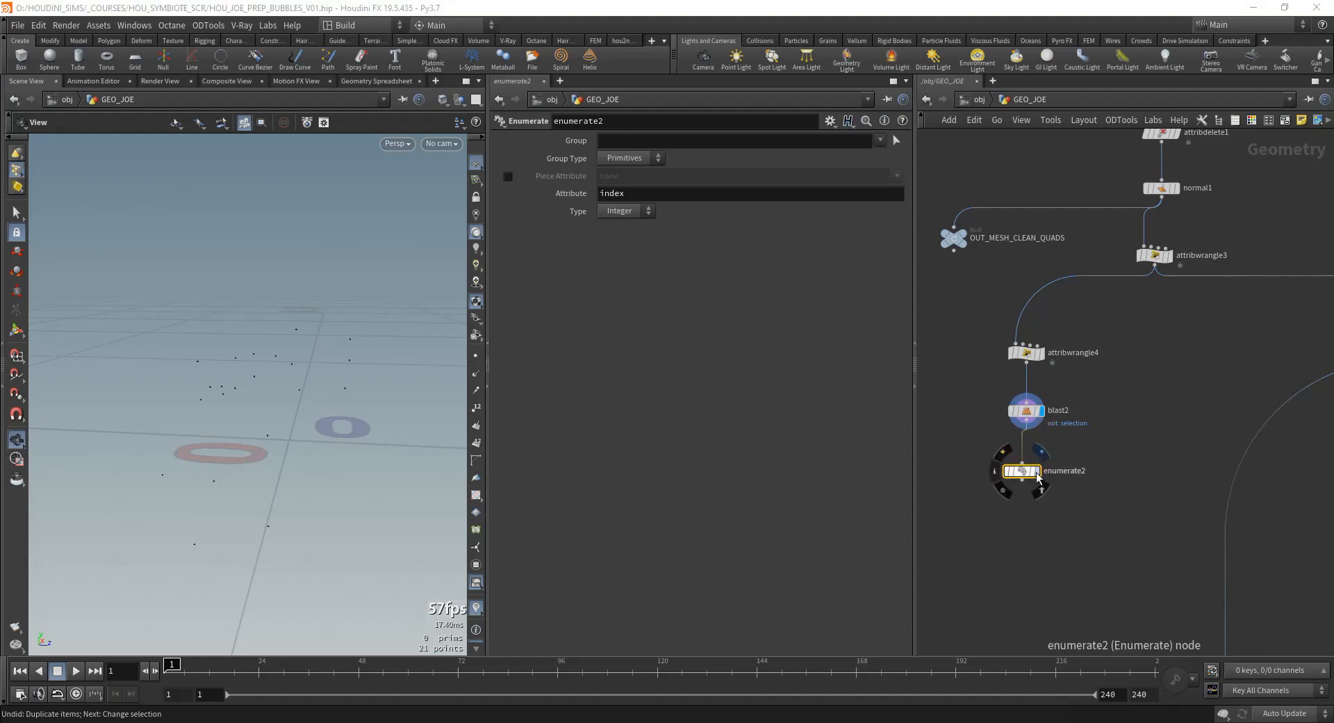
pyautogui.moveTo(1026, 474); pyautogui.dragTo(1035, 474)
# Step: Set the Enumerate attribute name to class and its group type to Points
pyautogui.write('class')
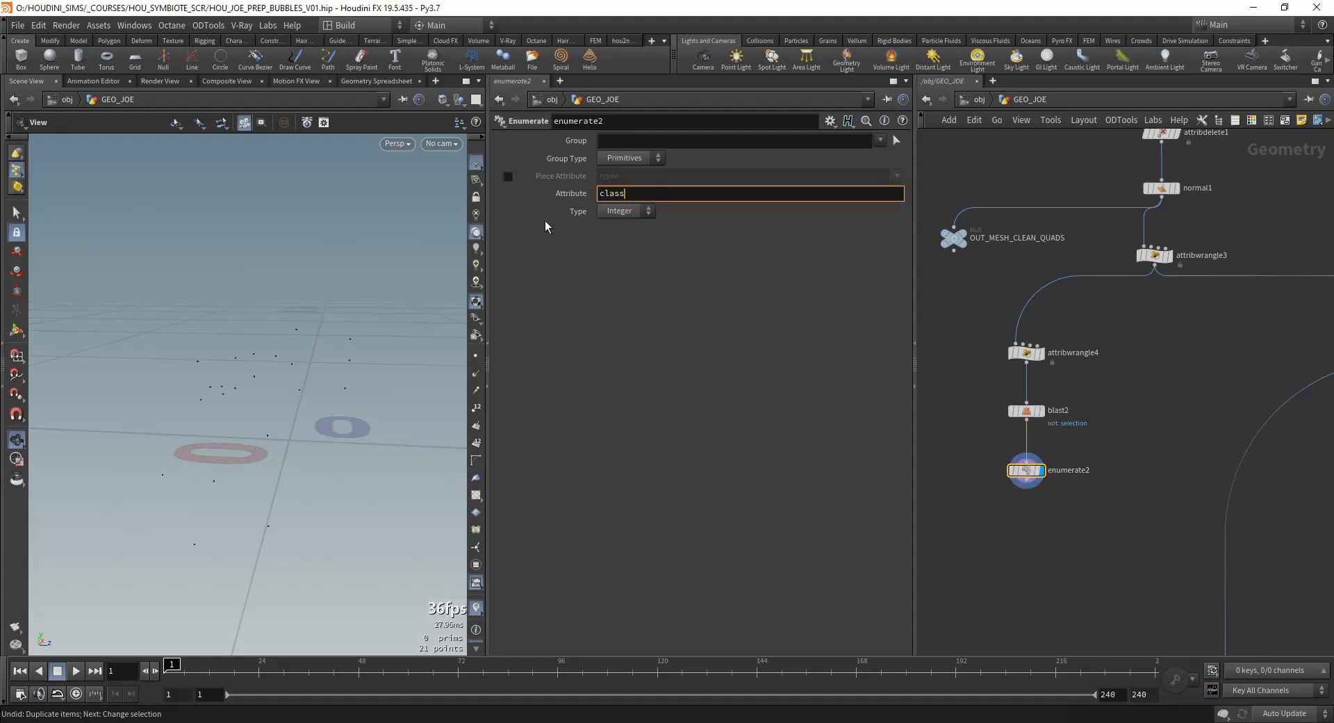
pyautogui.press('Return')
pyautogui.click(632, 157)
pyautogui.click(629, 169)
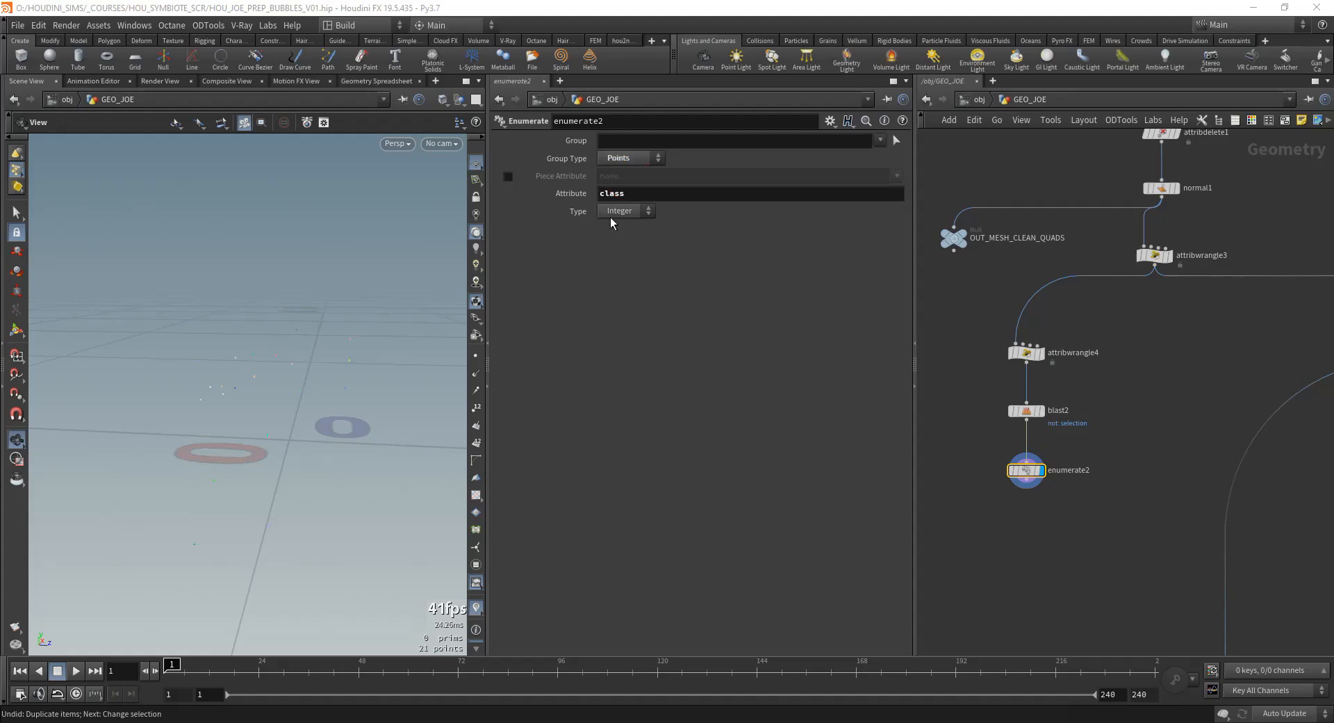
pyautogui.middleClick(1011, 478)
pyautogui.moveTo(952, 527); pyautogui.dragTo(1006, 505, button='middle')
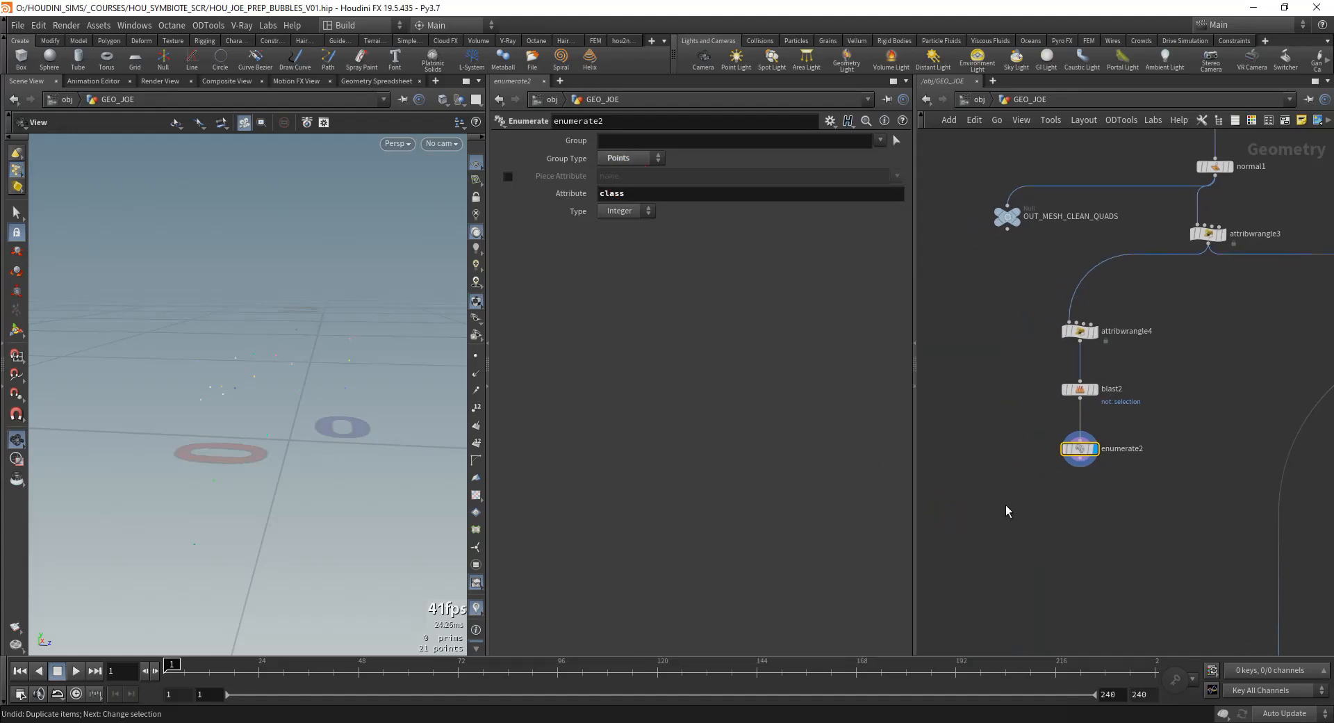
# Step: Duplicate attribwrangle4 below the Enumerate node, connect and display the copy, and set its code to i@bubbles = 1;
pyautogui.click(1070, 337)
pyautogui.moveTo(1070, 336); pyautogui.dragTo(1097, 498)
pyautogui.click(1080, 459)
pyautogui.click(1082, 510)
pyautogui.click(585, 231)
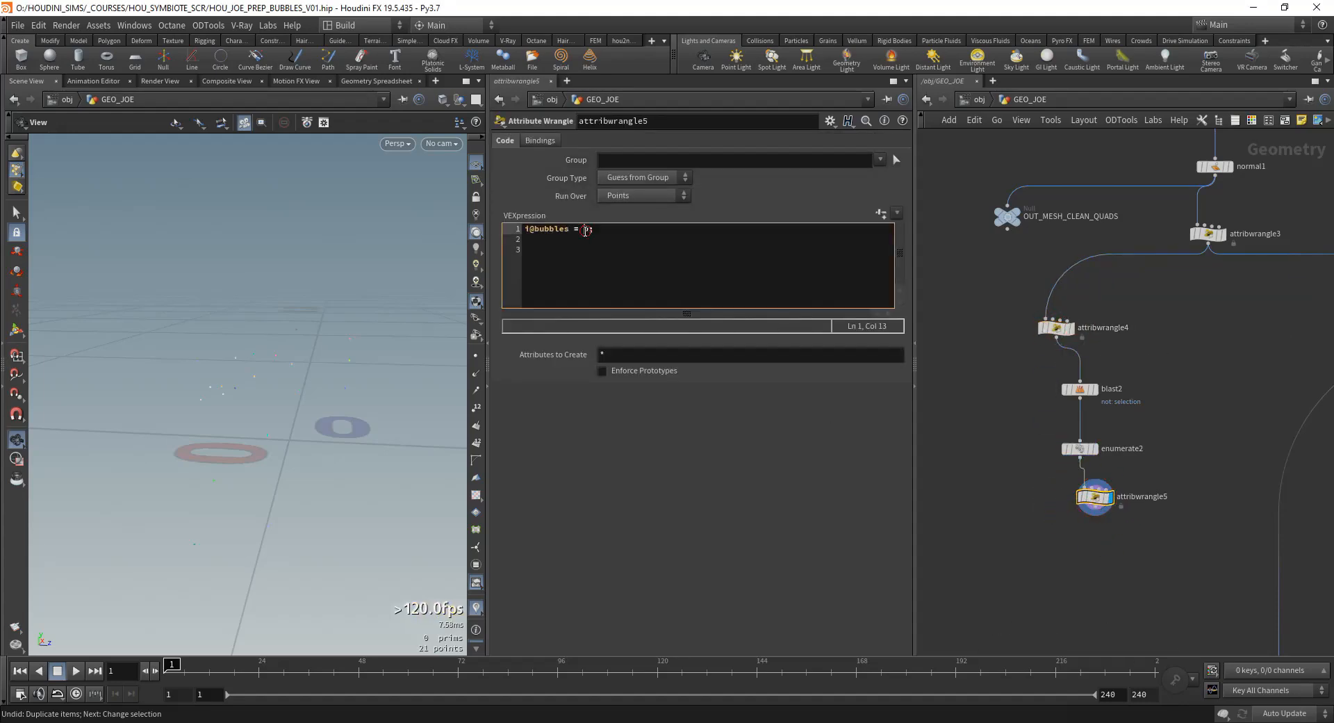
pyautogui.write('1;')
# Step: Add an Attribute Transfer node, feed it attribwrangle4 as destination and attribwrangle5 as source, and display it
pyautogui.click(1073, 562)
pyautogui.press('Tab')
pyautogui.write('at')
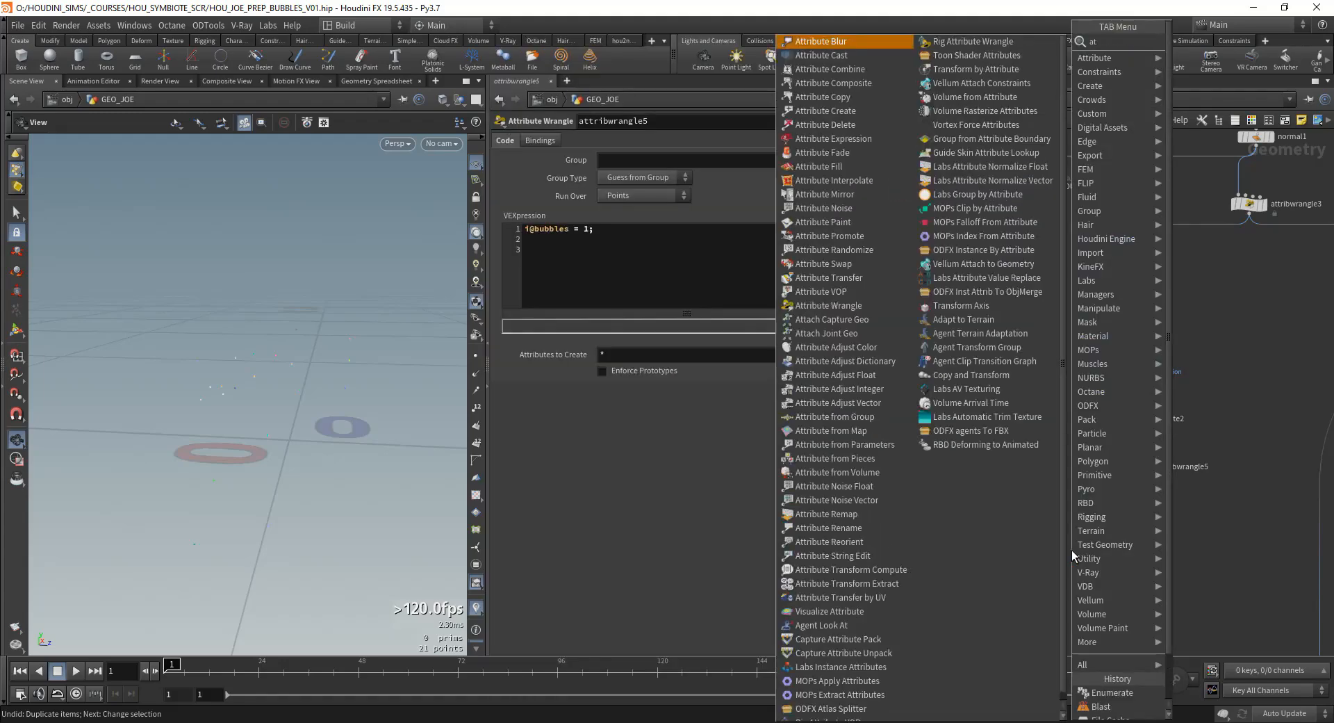
pyautogui.write('tribute tr')
pyautogui.press('Return')
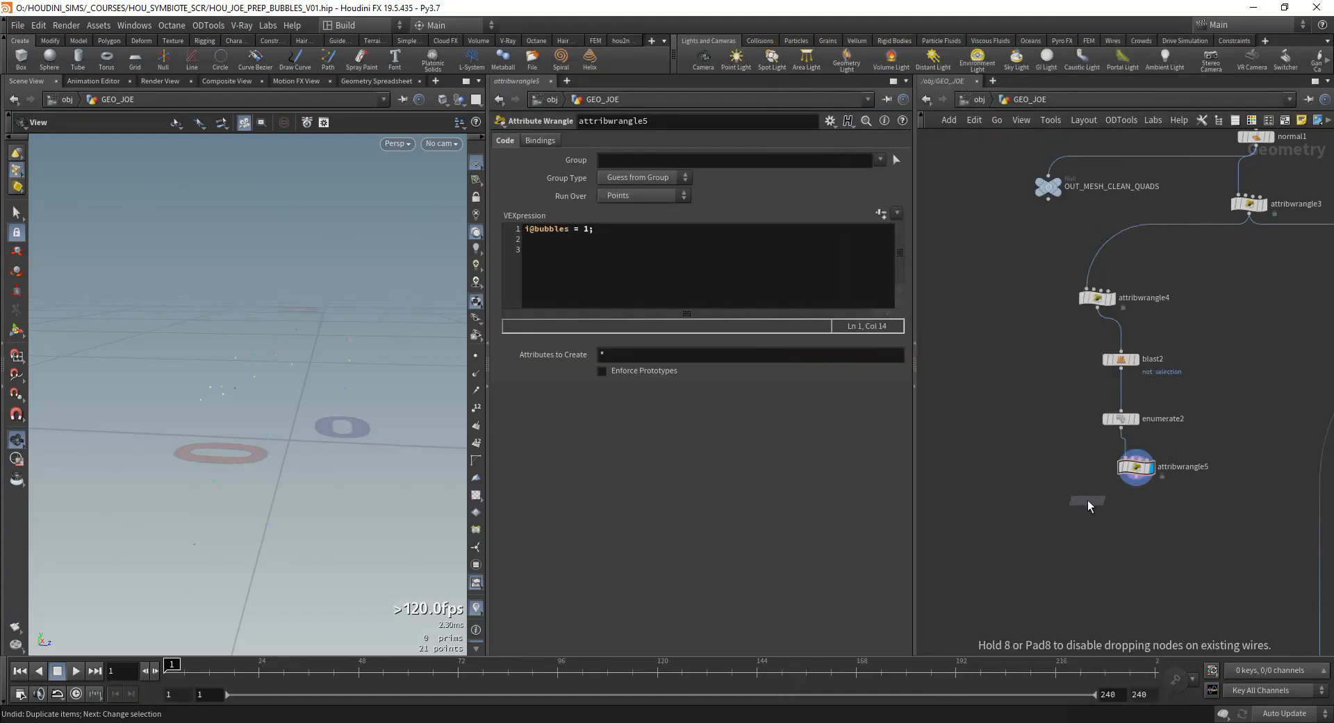
pyautogui.click(1070, 527)
pyautogui.click(1063, 519)
pyautogui.click(1095, 310)
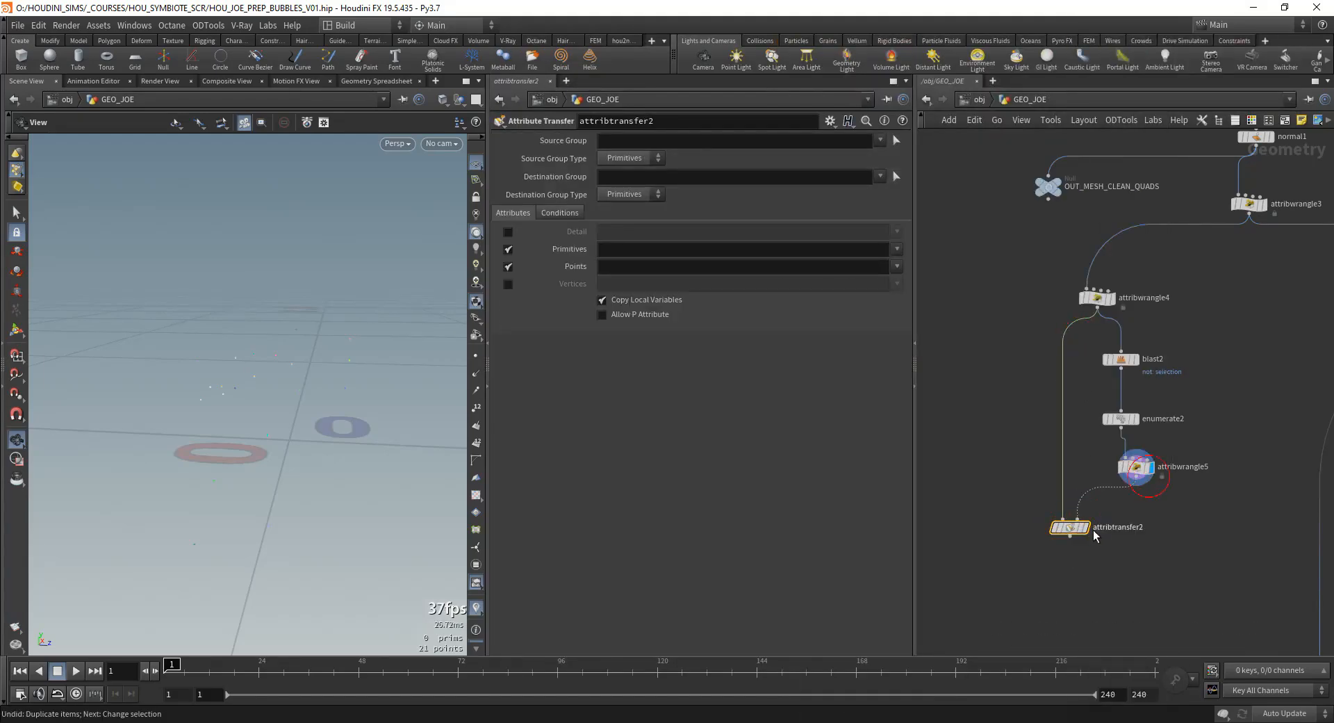
pyautogui.click(1085, 528)
# Step: Set both the source and destination group types of the Attribute Transfer to Points
pyautogui.moveTo(167, 362); pyautogui.dragTo(299, 491)
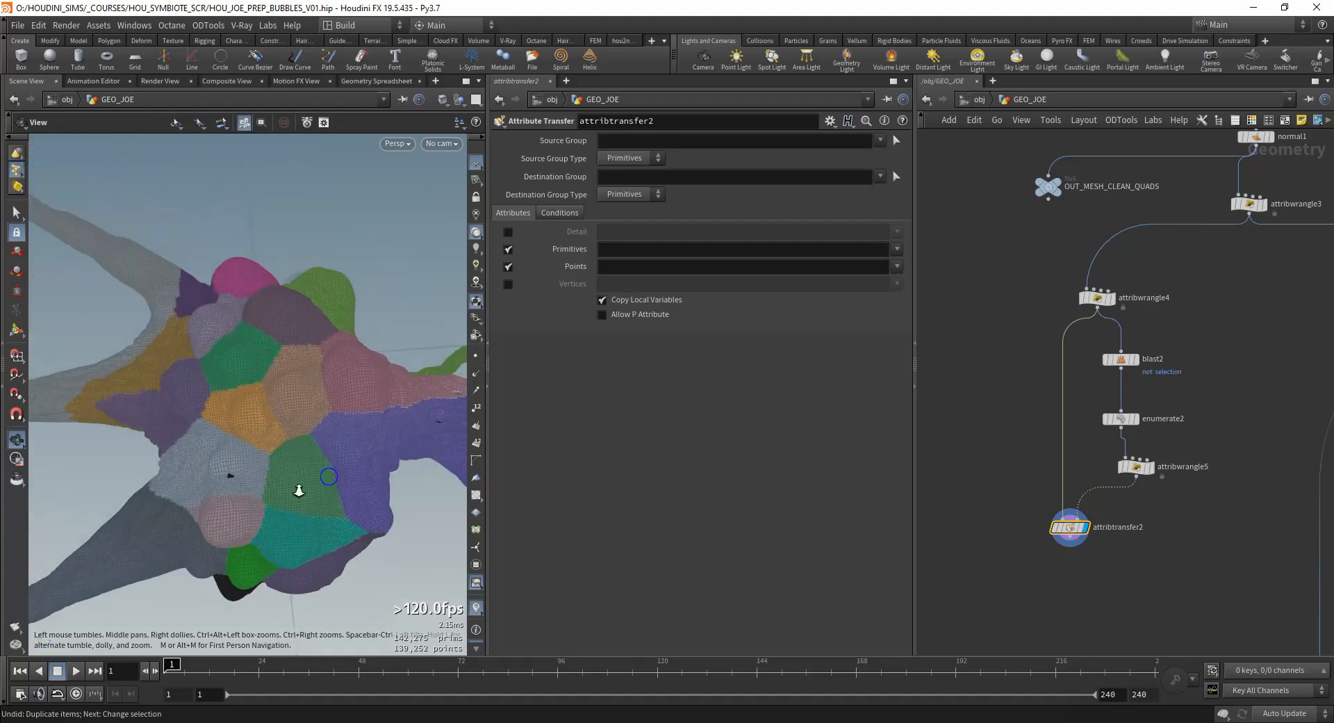
pyautogui.moveTo(298, 491); pyautogui.dragTo(280, 539, button='right')
pyautogui.moveTo(280, 538); pyautogui.dragTo(292, 479)
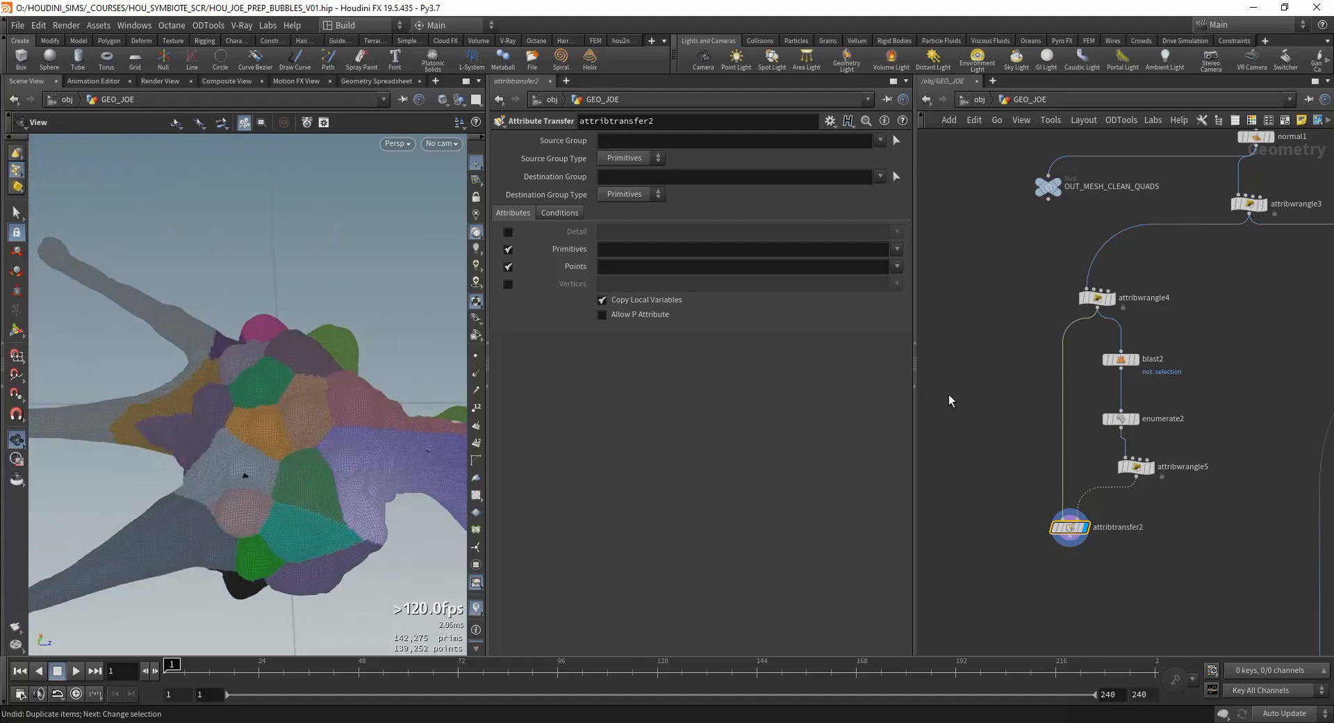
pyautogui.click(648, 159)
pyautogui.click(625, 179)
pyautogui.click(617, 160)
pyautogui.click(618, 185)
pyautogui.click(619, 197)
pyautogui.click(619, 221)
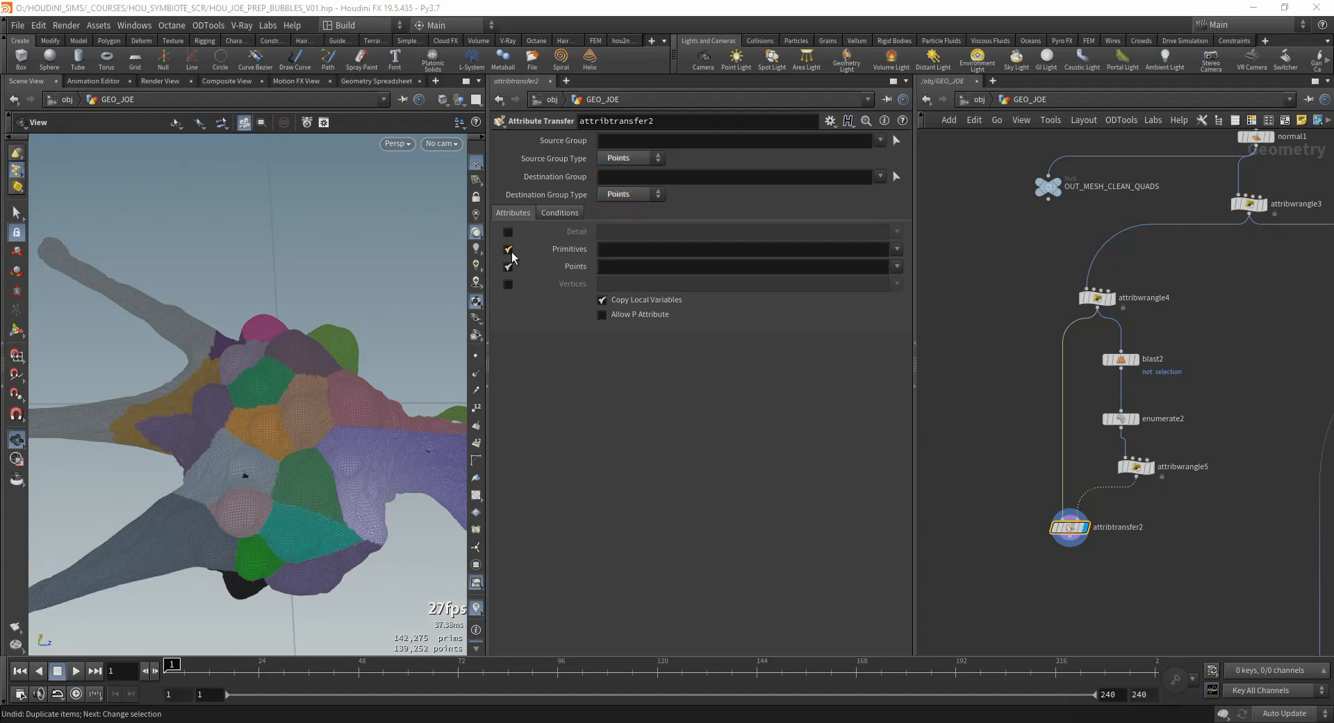
# Step: Turn off primitive attribute transfer and limit the transferred point attributes to bubbles and class
pyautogui.click(508, 250)
pyautogui.click(899, 268)
pyautogui.click(903, 312)
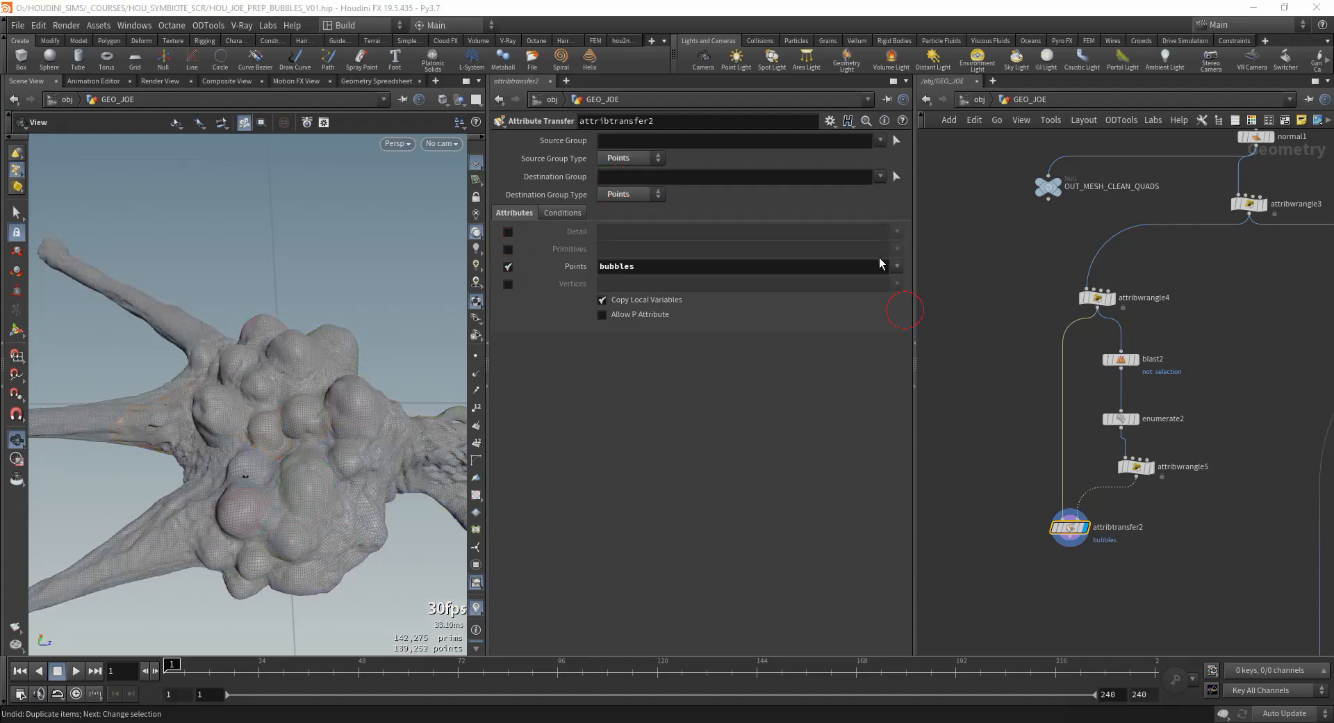
pyautogui.click(897, 267)
pyautogui.click(901, 326)
pyautogui.moveTo(347, 476); pyautogui.dragTo(353, 483)
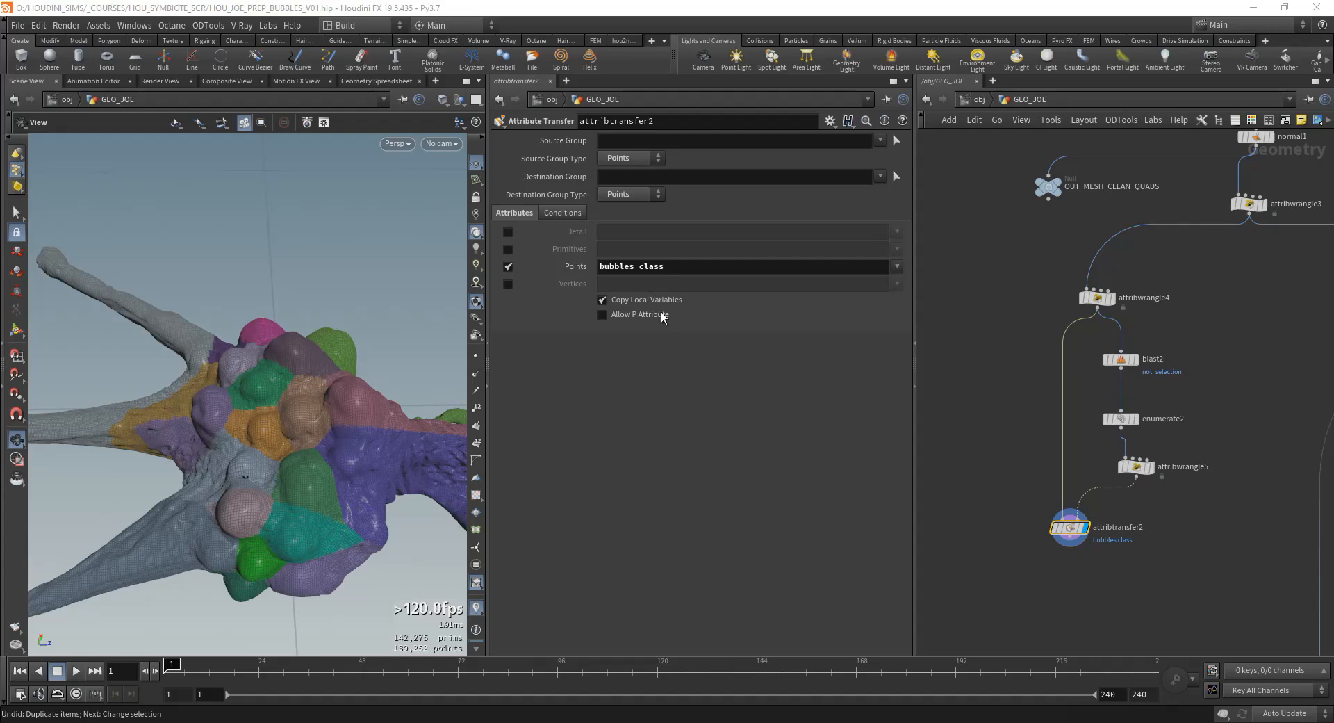
# Step: Set the transfer conditions to kernel radius 0.1, max sample count 10 and distance threshold 0.03
pyautogui.click(563, 212)
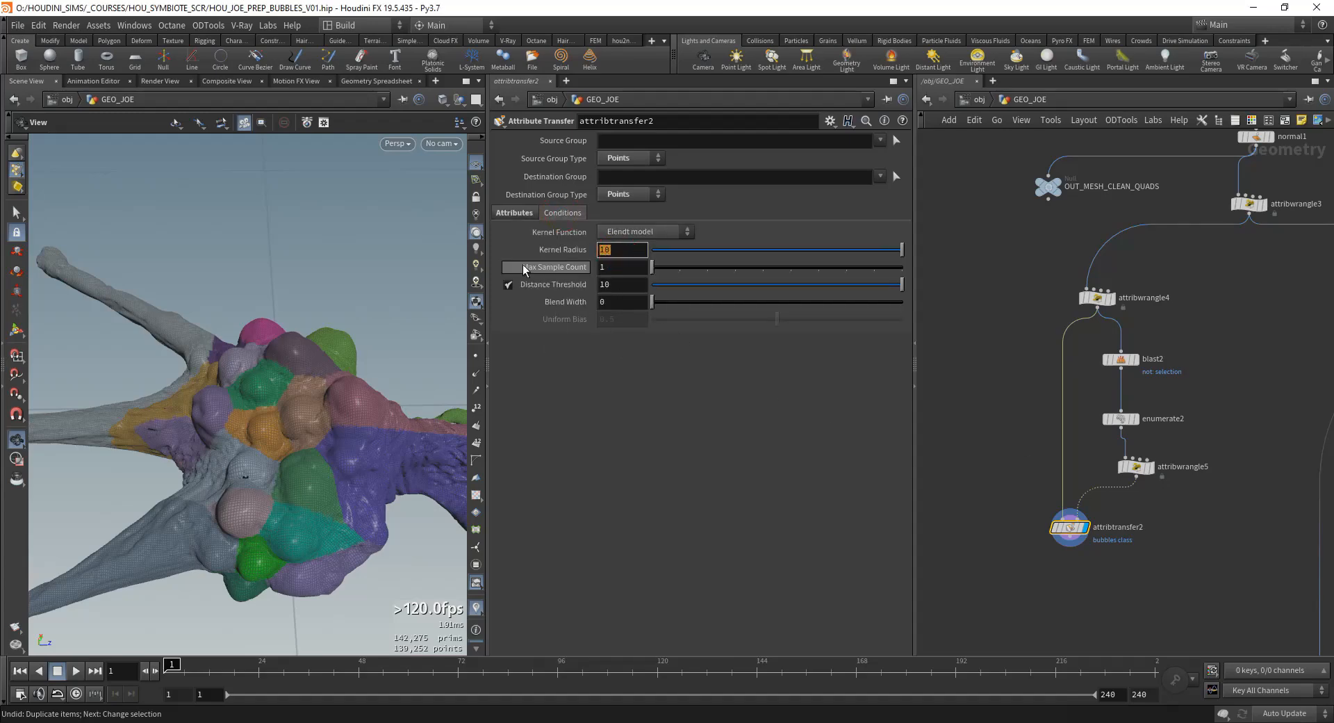
pyautogui.write('0.1')
pyautogui.press('Tab')
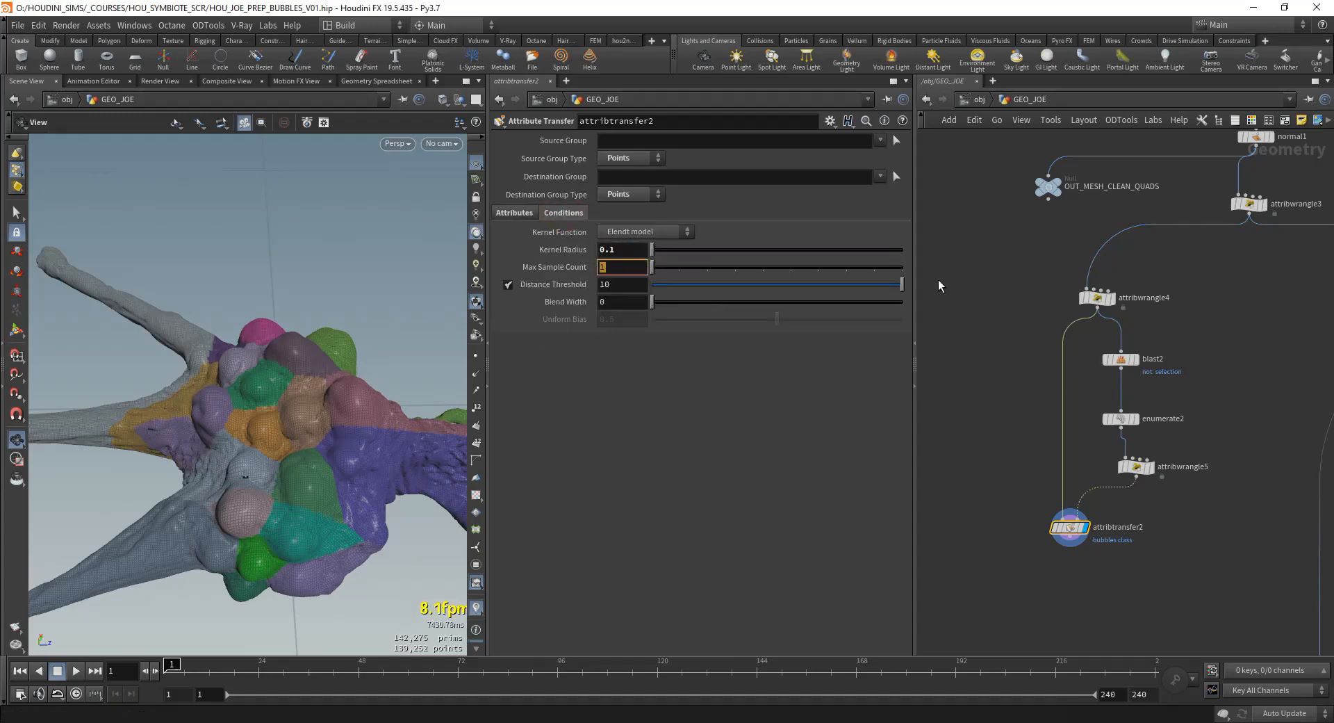
pyautogui.write('10')
pyautogui.press('Tab')
pyautogui.write('0.03')
pyautogui.press('Return')
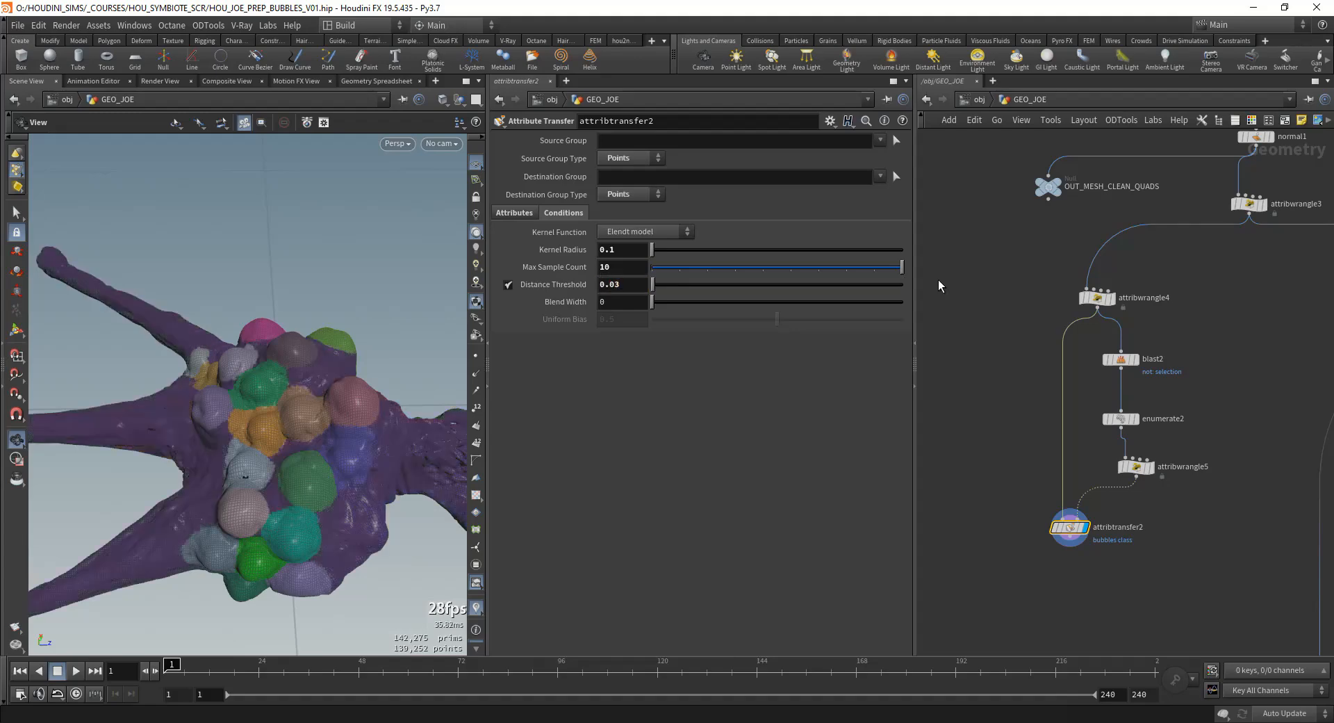
# Step: Add a Blast node below attribtransfer2, connect it and display it
pyautogui.moveTo(217, 479); pyautogui.dragTo(295, 417)
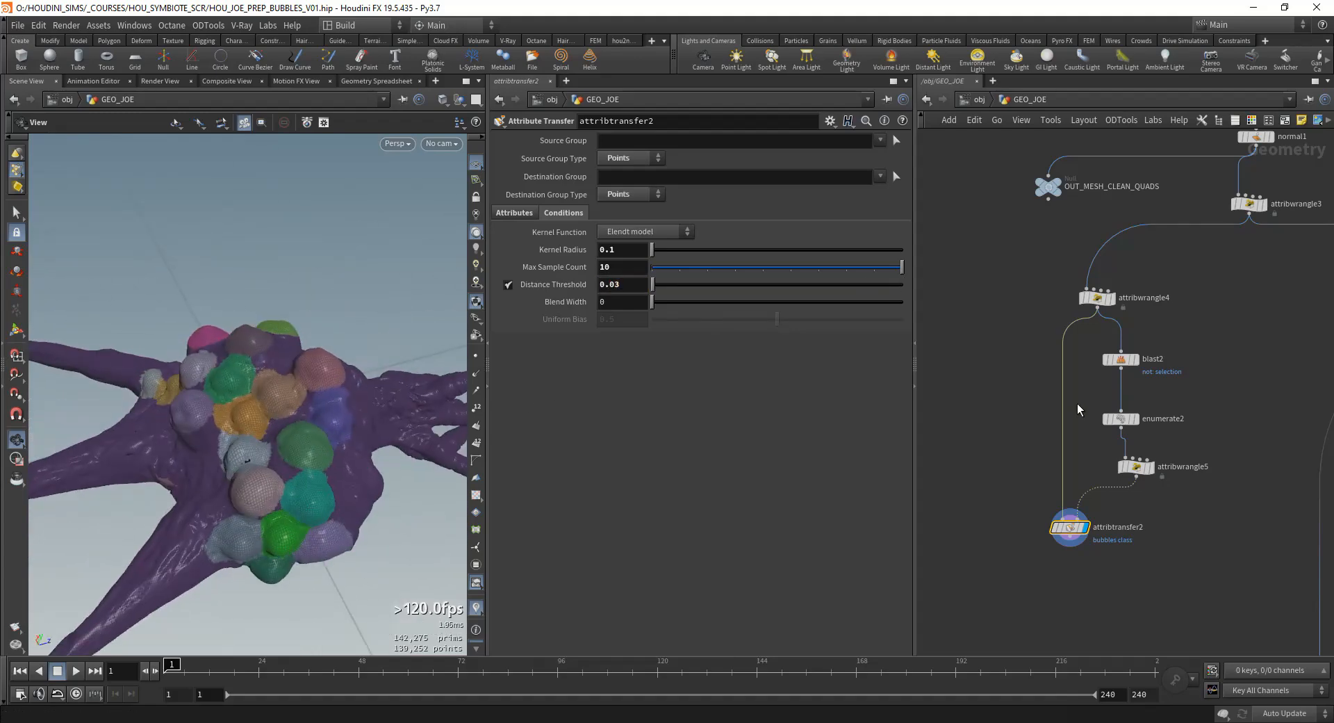
pyautogui.moveTo(1016, 597); pyautogui.dragTo(1010, 517, button='middle')
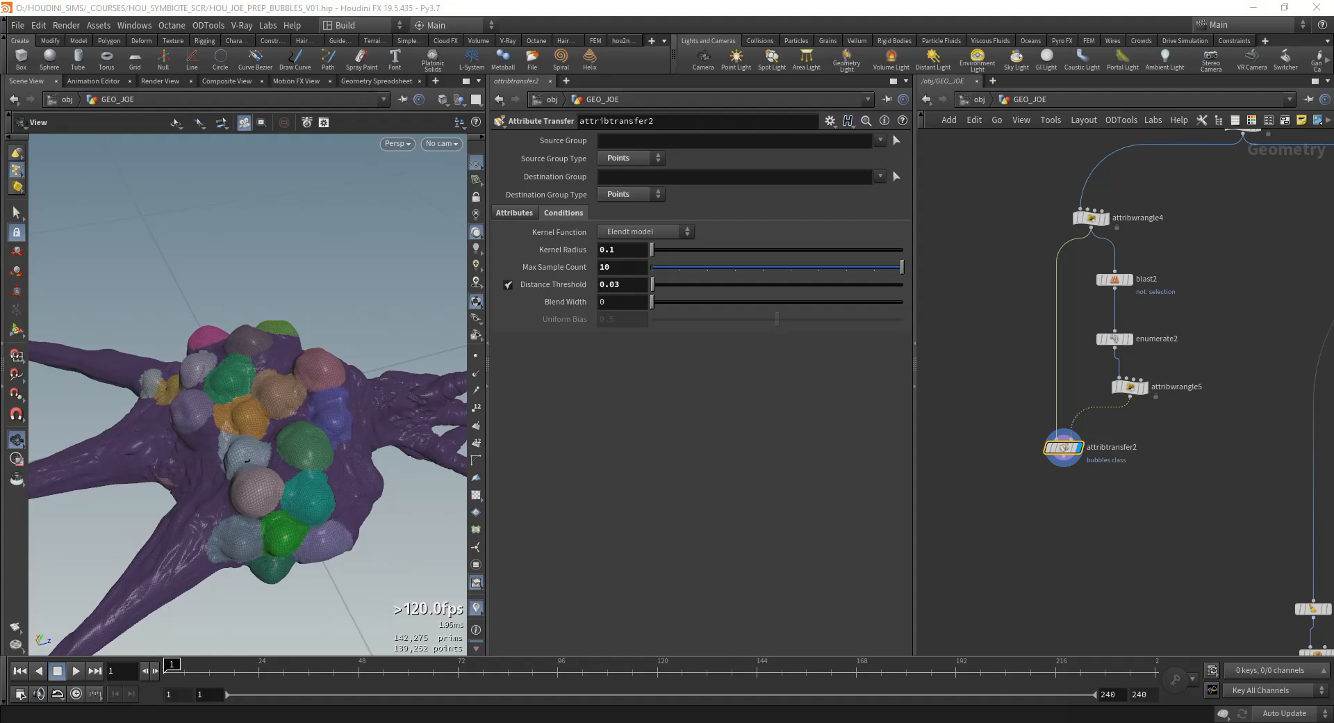
pyautogui.moveTo(368, 611); pyautogui.dragTo(308, 535)
pyautogui.moveTo(335, 556); pyautogui.dragTo(301, 434, button='middle')
pyautogui.moveTo(301, 434); pyautogui.dragTo(351, 313, button='right')
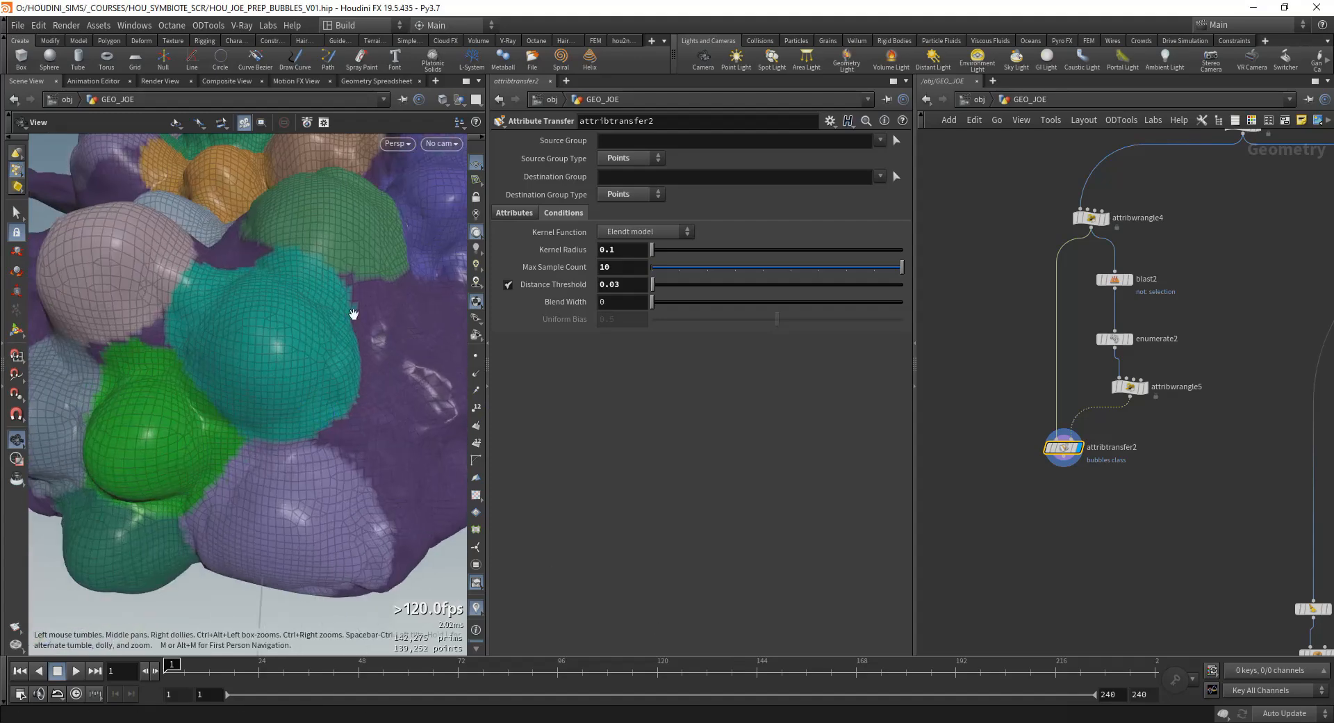
pyautogui.moveTo(351, 312); pyautogui.dragTo(334, 340)
pyautogui.press('Tab')
pyautogui.write('null')
pyautogui.press('Return')
pyautogui.click(1050, 523)
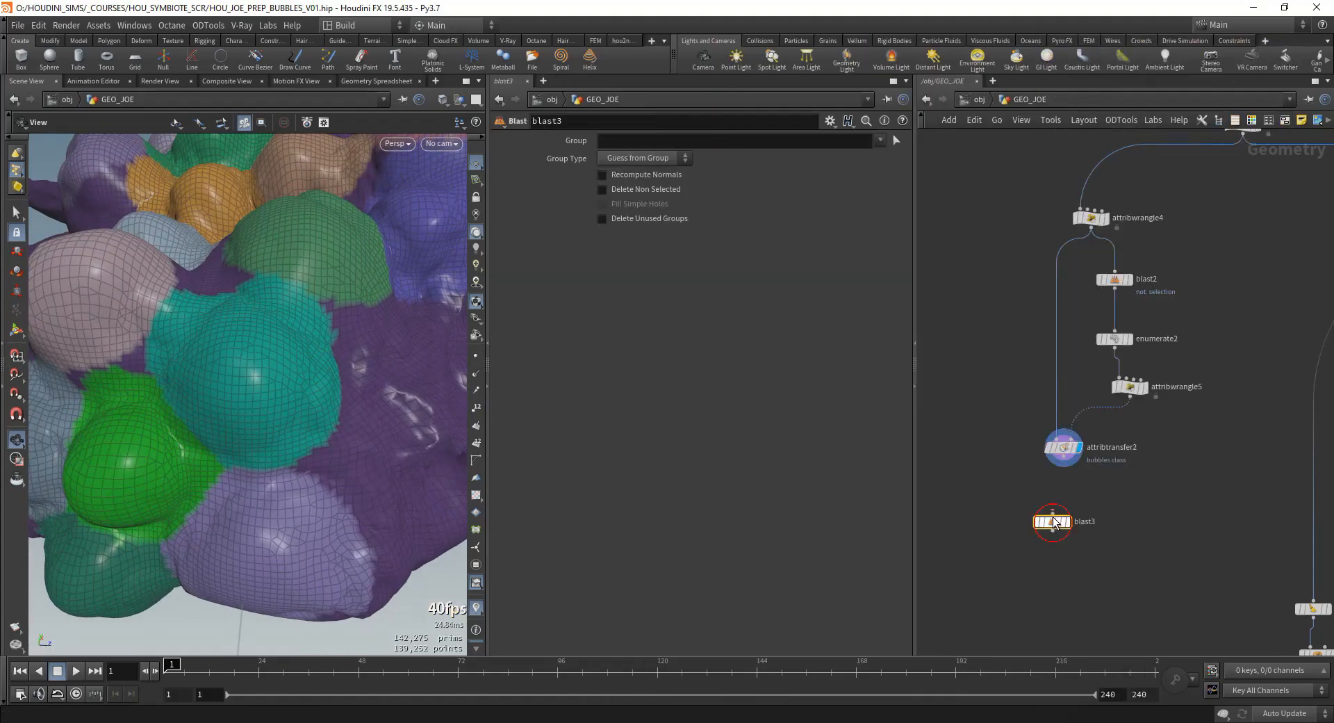
pyautogui.click(880, 140)
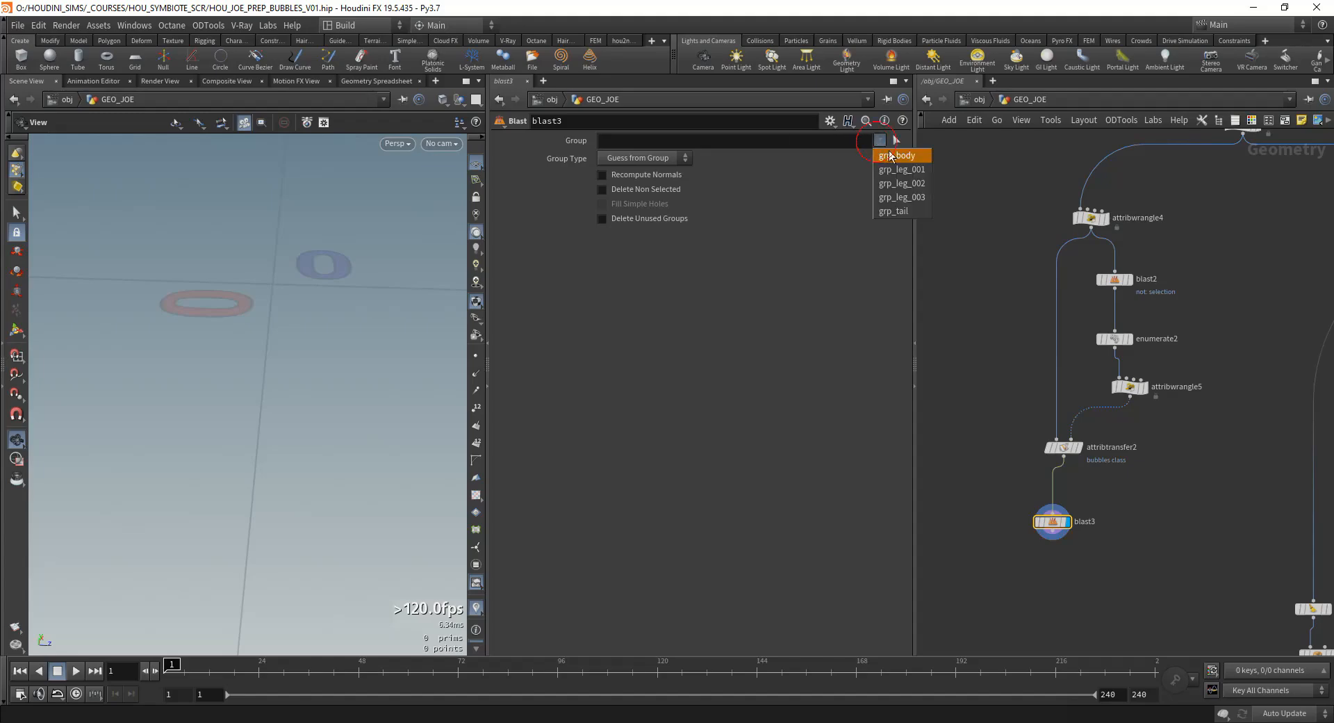
pyautogui.click(668, 141)
pyautogui.write('@bubbles=')
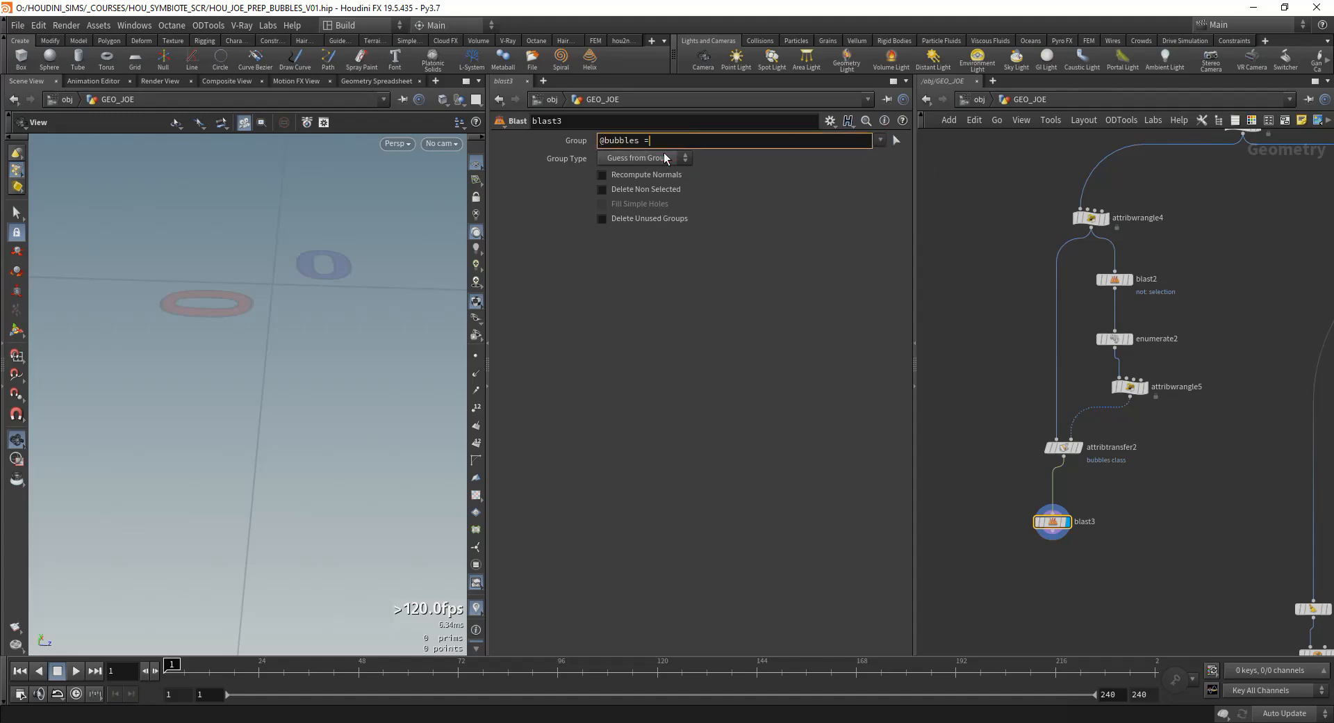
pyautogui.write('1')
pyautogui.press('Return')
pyautogui.click(665, 158)
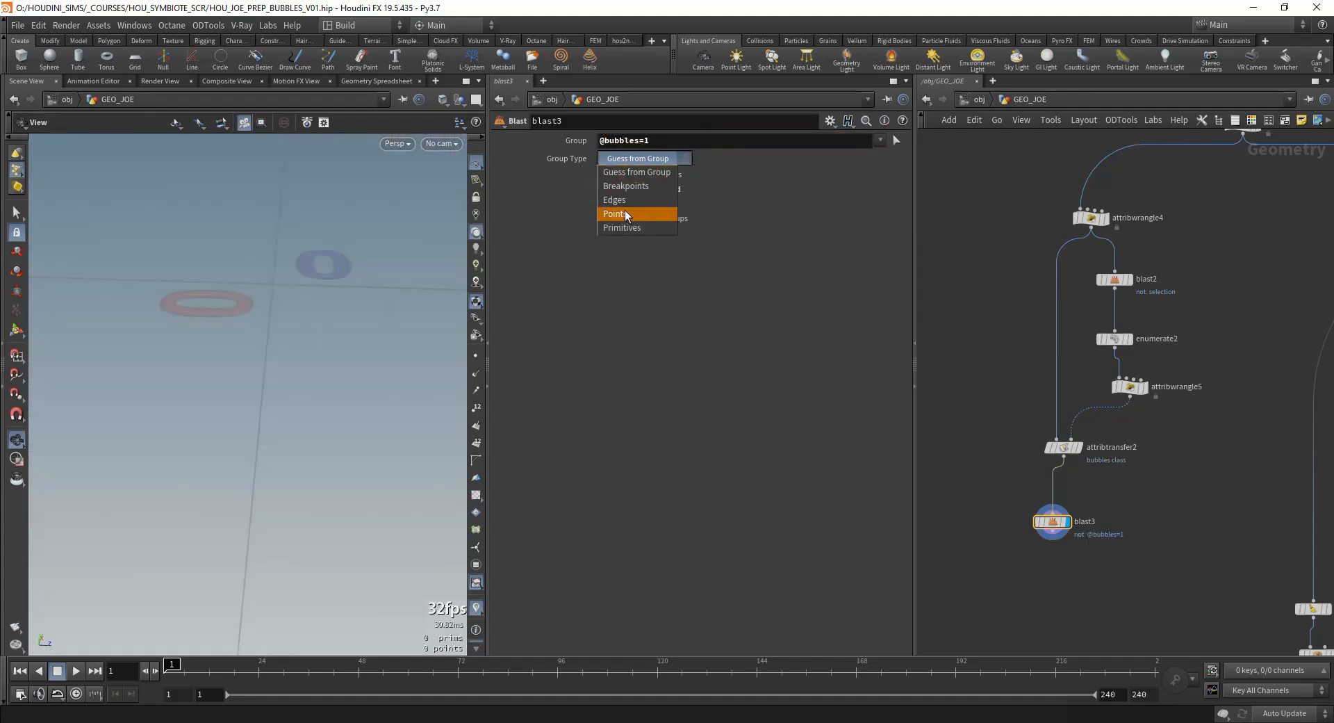
pyautogui.click(625, 214)
# Step: Reduce the distance threshold of attribtransfer2 to 0.025
pyautogui.scroll(-5, 231, 403)
pyautogui.moveTo(261, 408); pyautogui.dragTo(274, 372)
pyautogui.click(1063, 447)
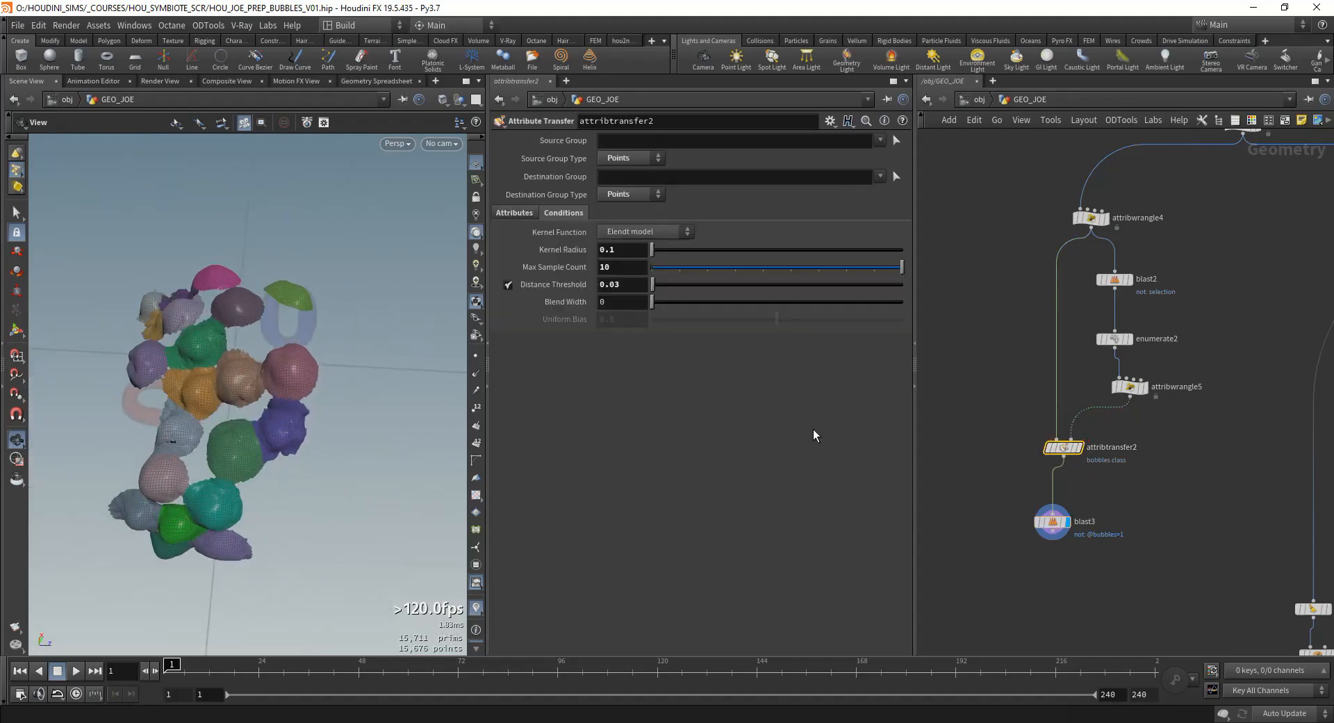
pyautogui.moveTo(619, 304); pyautogui.dragTo(577, 341, button='middle')
pyautogui.moveTo(257, 409); pyautogui.dragTo(232, 461)
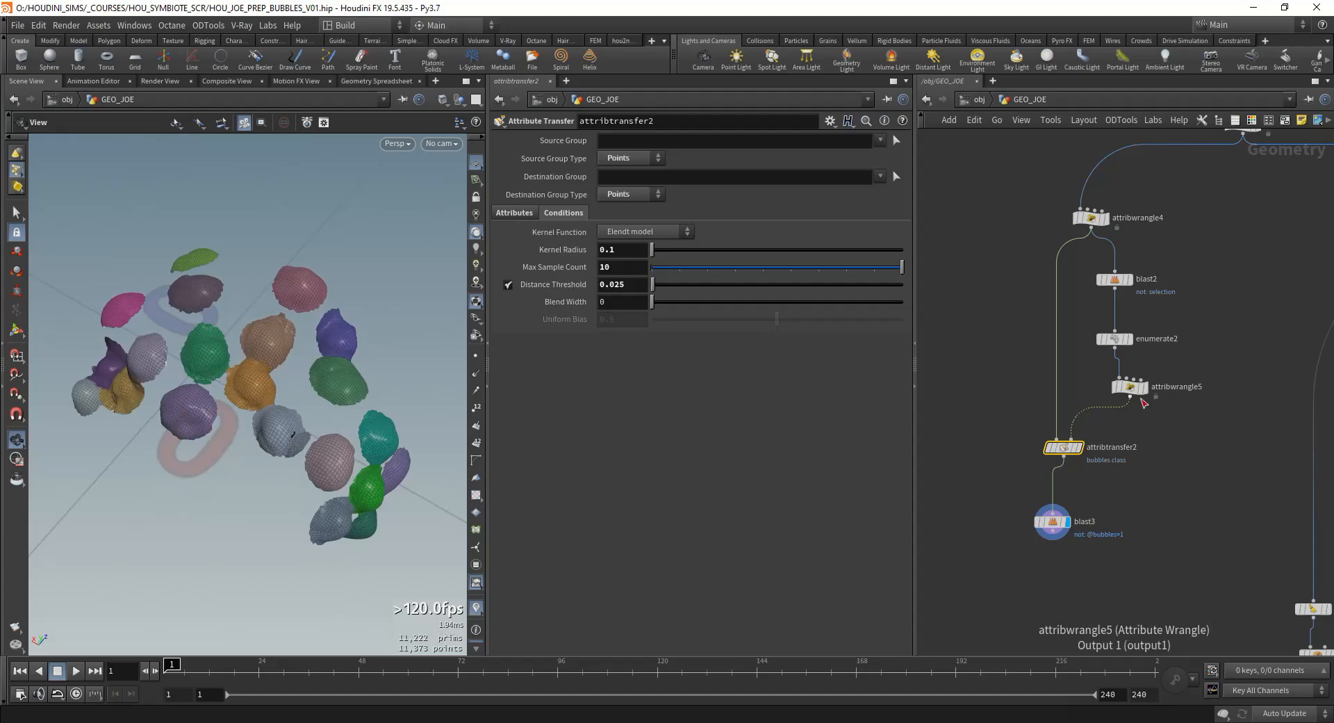
# Step: Compare the full mesh at attribwrangle4 with the isolated bubbles at blast3, examining the bubble edges up close
pyautogui.click(1107, 219)
pyautogui.moveTo(111, 434); pyautogui.dragTo(208, 406, button='right')
pyautogui.moveTo(207, 405); pyautogui.dragTo(278, 378)
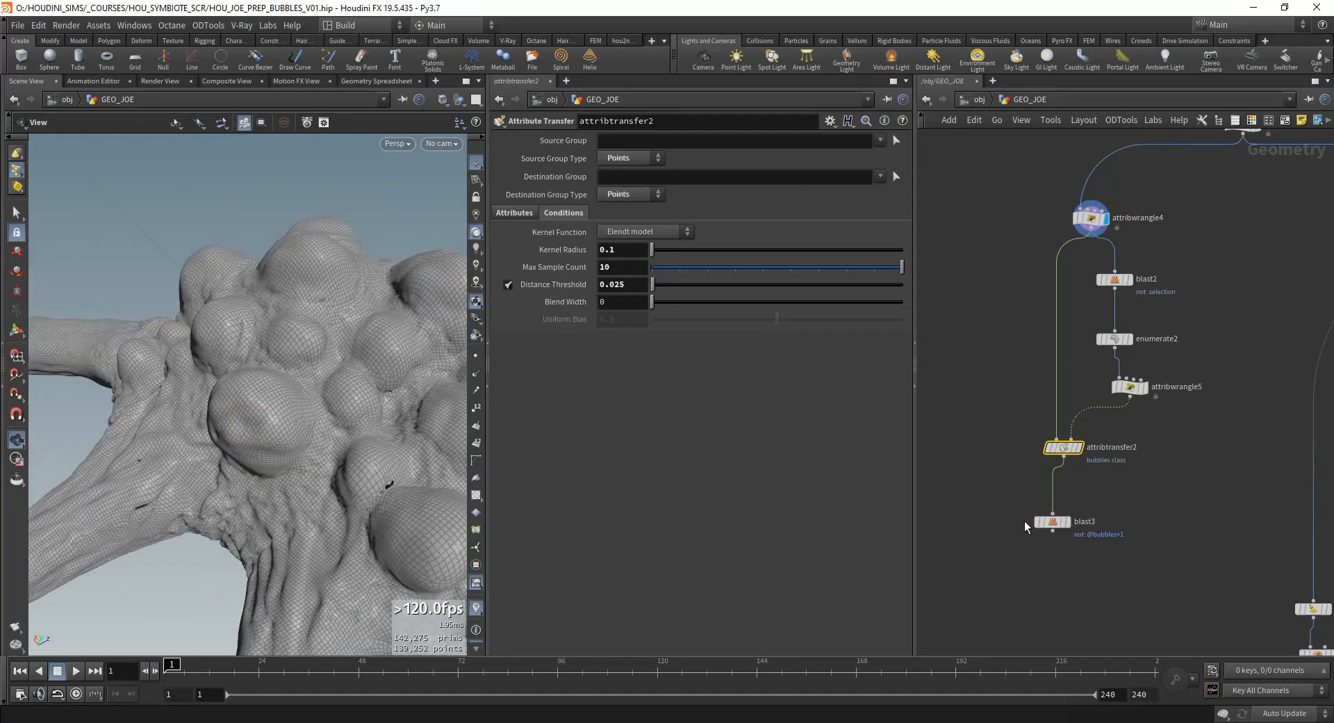
pyautogui.click(1064, 522)
pyautogui.moveTo(258, 429); pyautogui.dragTo(297, 417, button='right')
pyautogui.moveTo(298, 416); pyautogui.dragTo(214, 492)
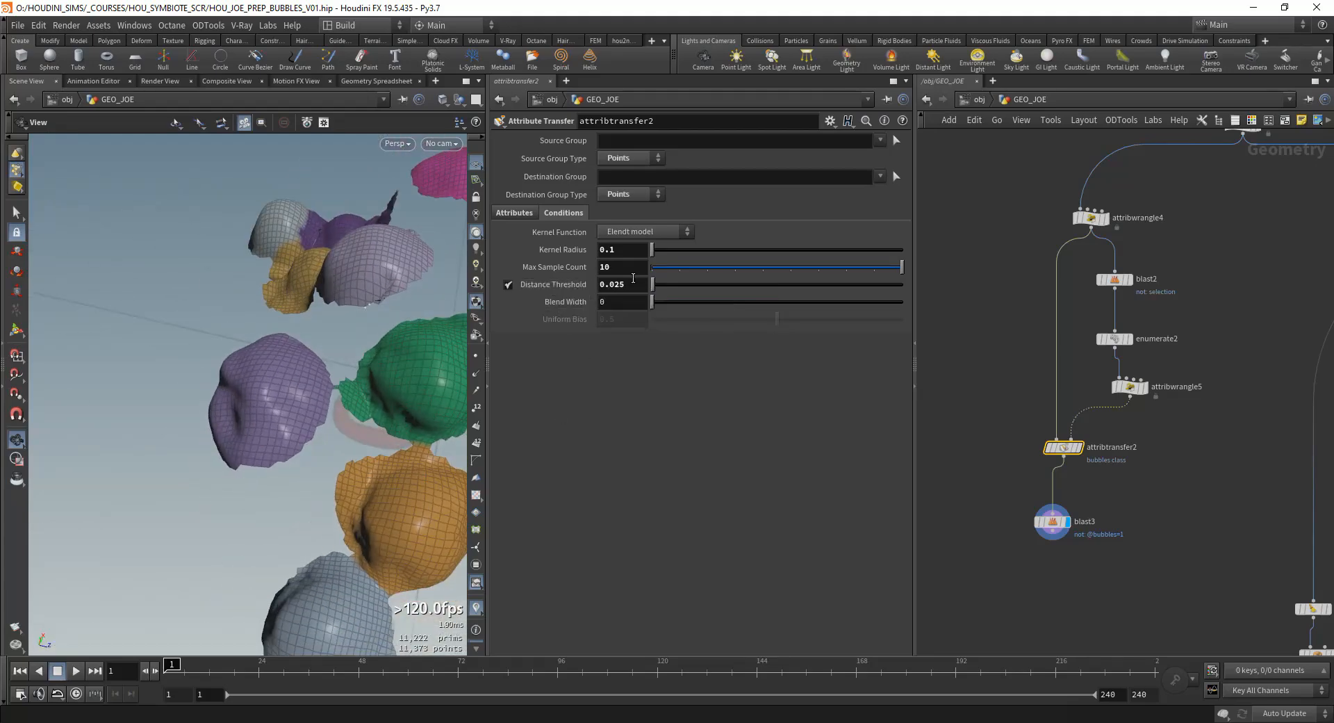
pyautogui.moveTo(332, 380); pyautogui.dragTo(337, 327)
pyautogui.moveTo(336, 327); pyautogui.dragTo(359, 379, button='right')
pyautogui.moveTo(358, 380); pyautogui.dragTo(291, 408)
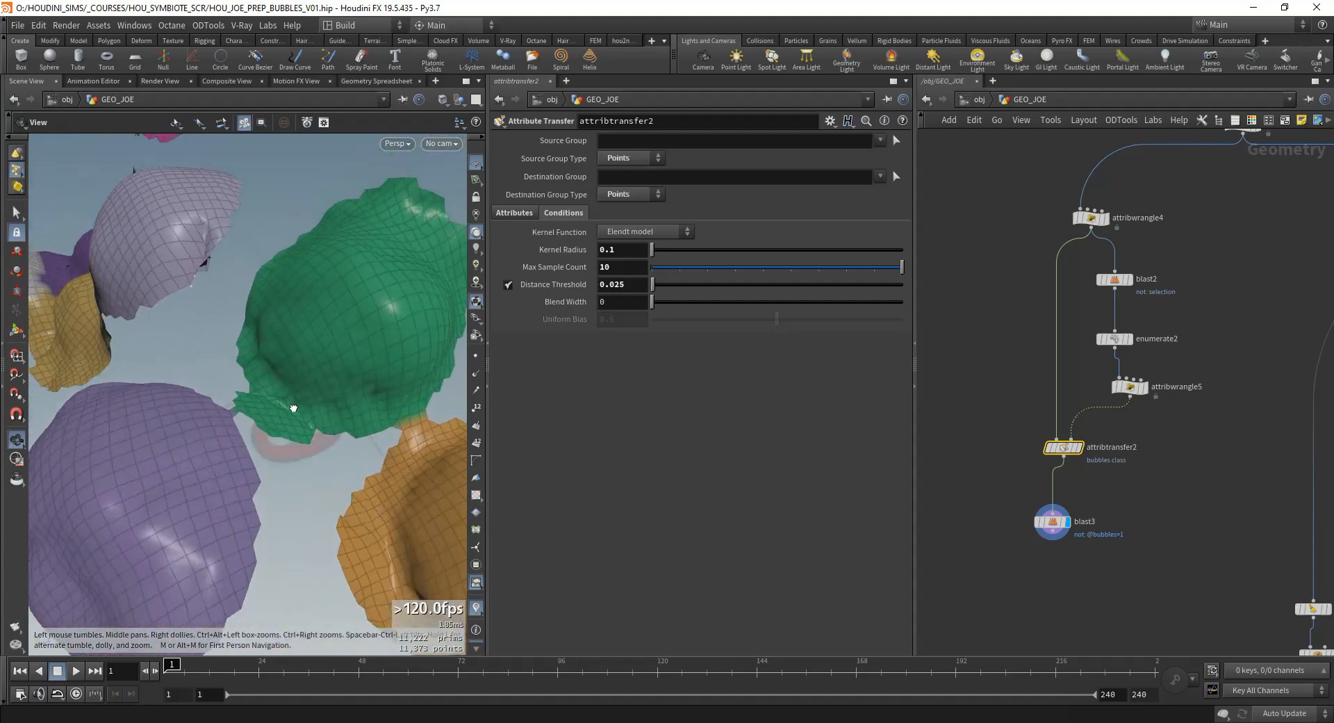
pyautogui.moveTo(292, 407); pyautogui.dragTo(39, 491, button='right')
pyautogui.moveTo(176, 421); pyautogui.dragTo(232, 336)
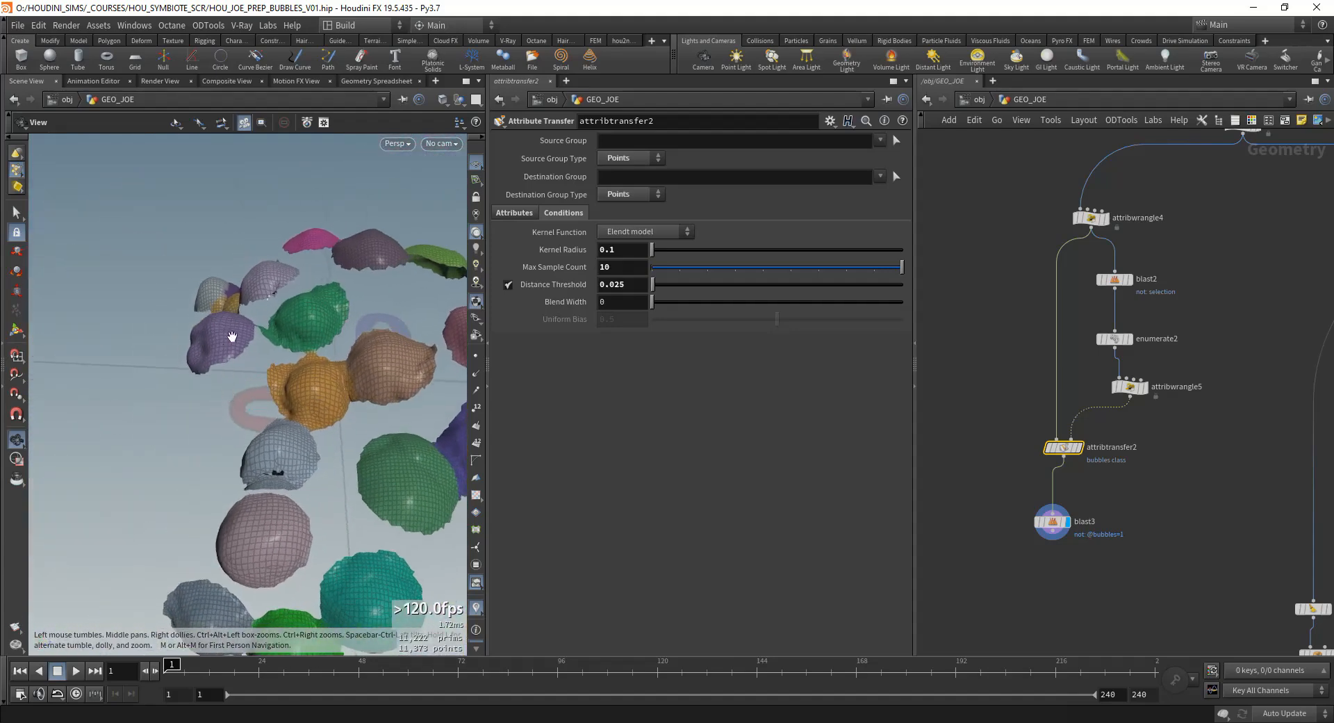
pyautogui.moveTo(227, 380); pyautogui.dragTo(162, 357)
# Step: Review the existing bubble branch from attribwrangle1 down to its file cache alongside the isolated bubble pieces
pyautogui.scroll(-2, 1070, 459)
pyautogui.moveTo(1145, 503); pyautogui.dragTo(834, 467, button='middle')
pyautogui.scroll(-1, 1151, 437)
pyautogui.scroll(4, 1151, 437)
pyautogui.moveTo(1147, 456); pyautogui.dragTo(1197, 498, button='middle')
pyautogui.scroll(-2, 1203, 578)
pyautogui.moveTo(1203, 577); pyautogui.dragTo(1230, 533, button='middle')
pyautogui.moveTo(1242, 544); pyautogui.dragTo(1111, 280)
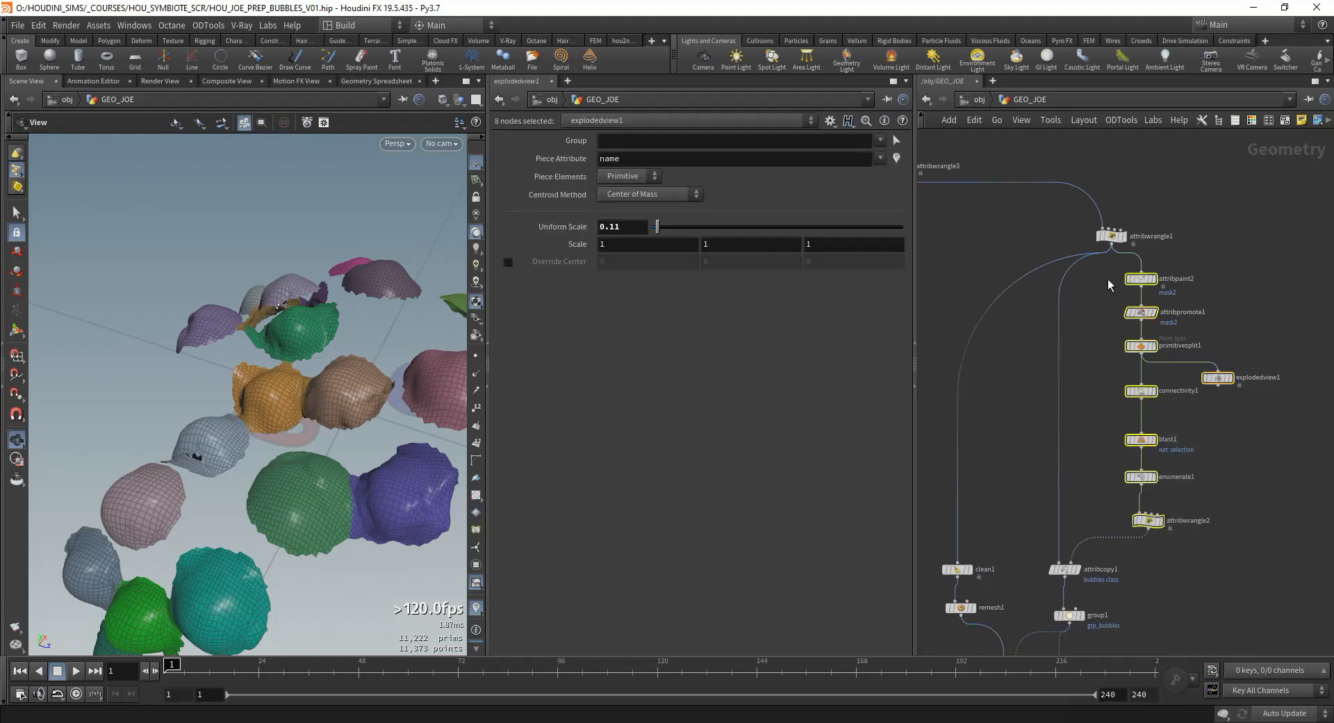
pyautogui.click(1242, 542)
pyautogui.scroll(-2, 1168, 528)
pyautogui.moveTo(267, 556); pyautogui.dragTo(331, 556)
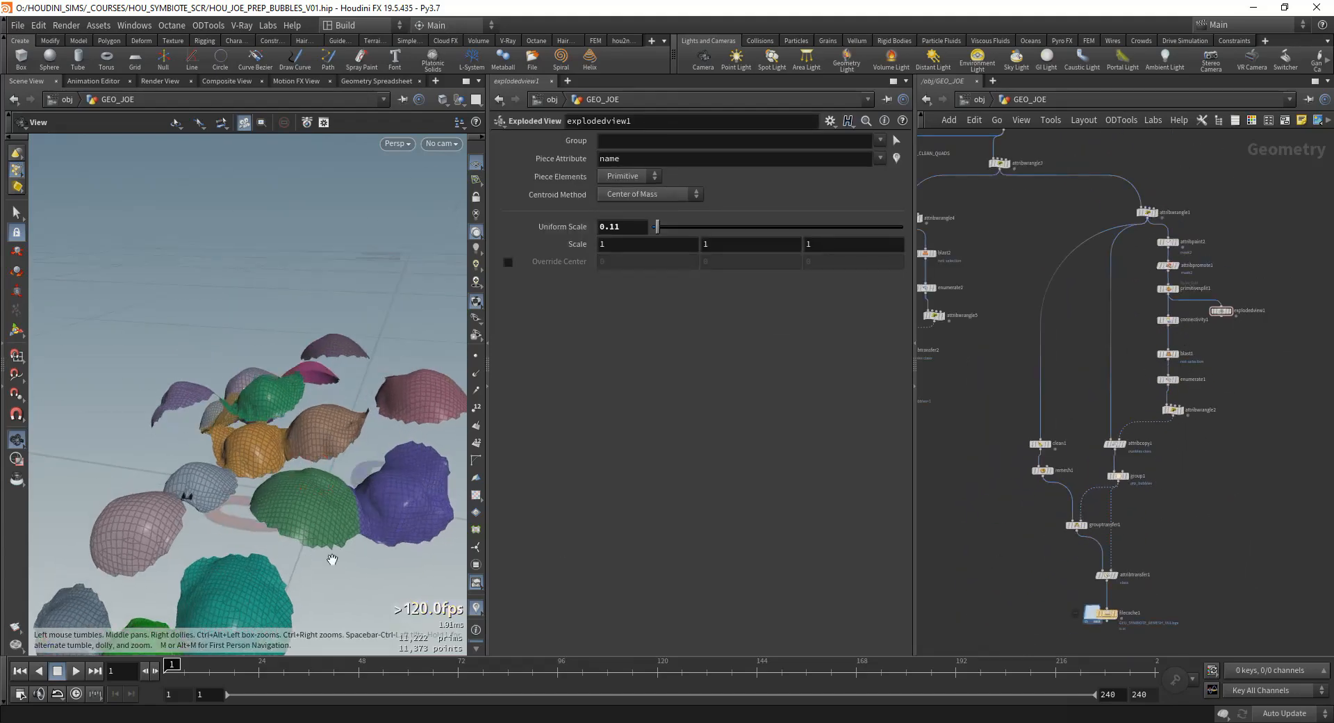
pyautogui.moveTo(331, 556); pyautogui.dragTo(292, 473, button='right')
pyautogui.moveTo(292, 472); pyautogui.dragTo(315, 507)
pyautogui.moveTo(294, 445); pyautogui.dragTo(312, 490, button='middle')
pyautogui.moveTo(312, 491); pyautogui.dragTo(294, 533)
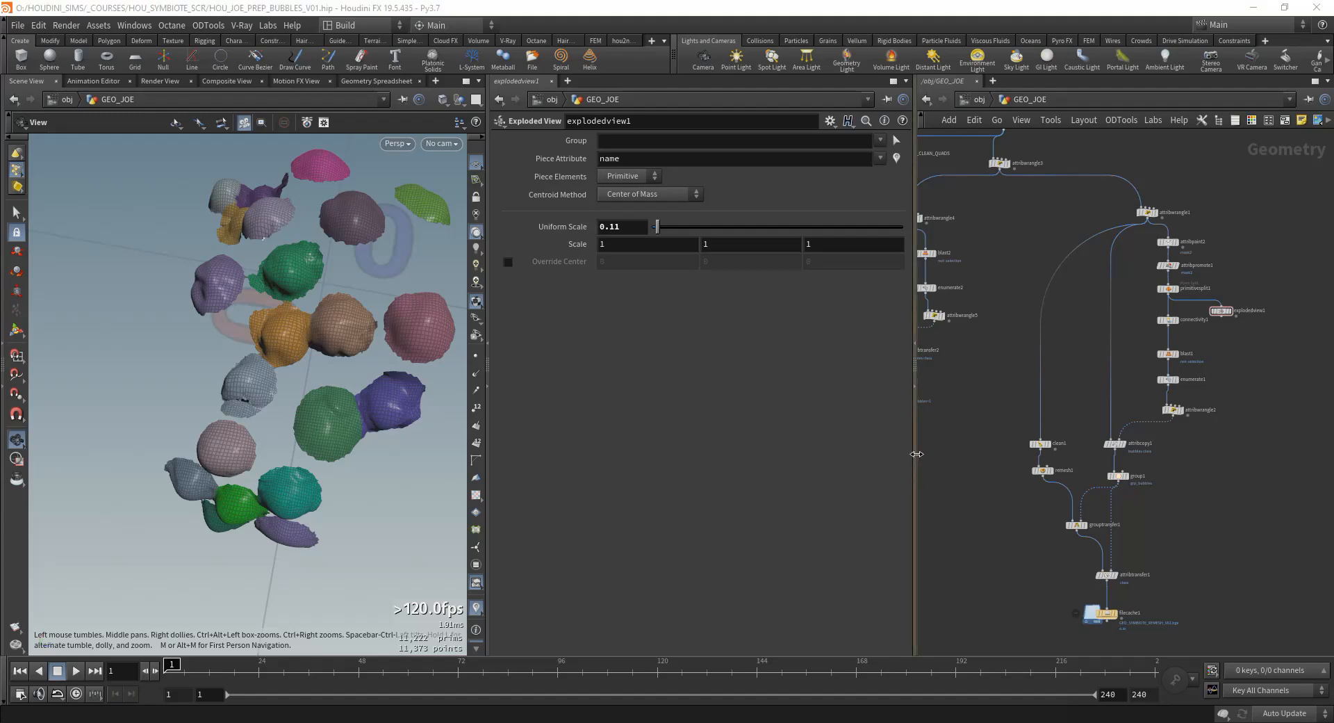
pyautogui.moveTo(1174, 511); pyautogui.dragTo(1214, 392, button='middle')
pyautogui.moveTo(1015, 429); pyautogui.dragTo(1022, 444, button='middle')
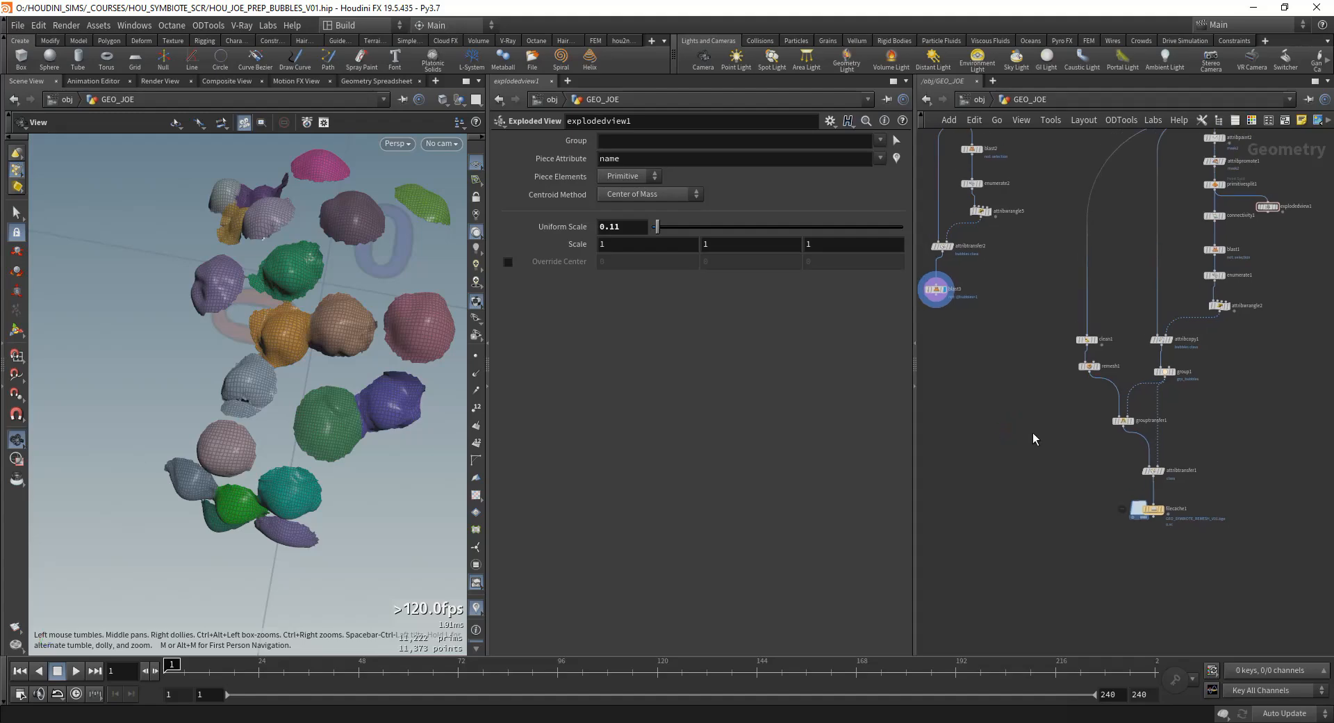
pyautogui.moveTo(1209, 440); pyautogui.dragTo(1202, 501, button='middle')
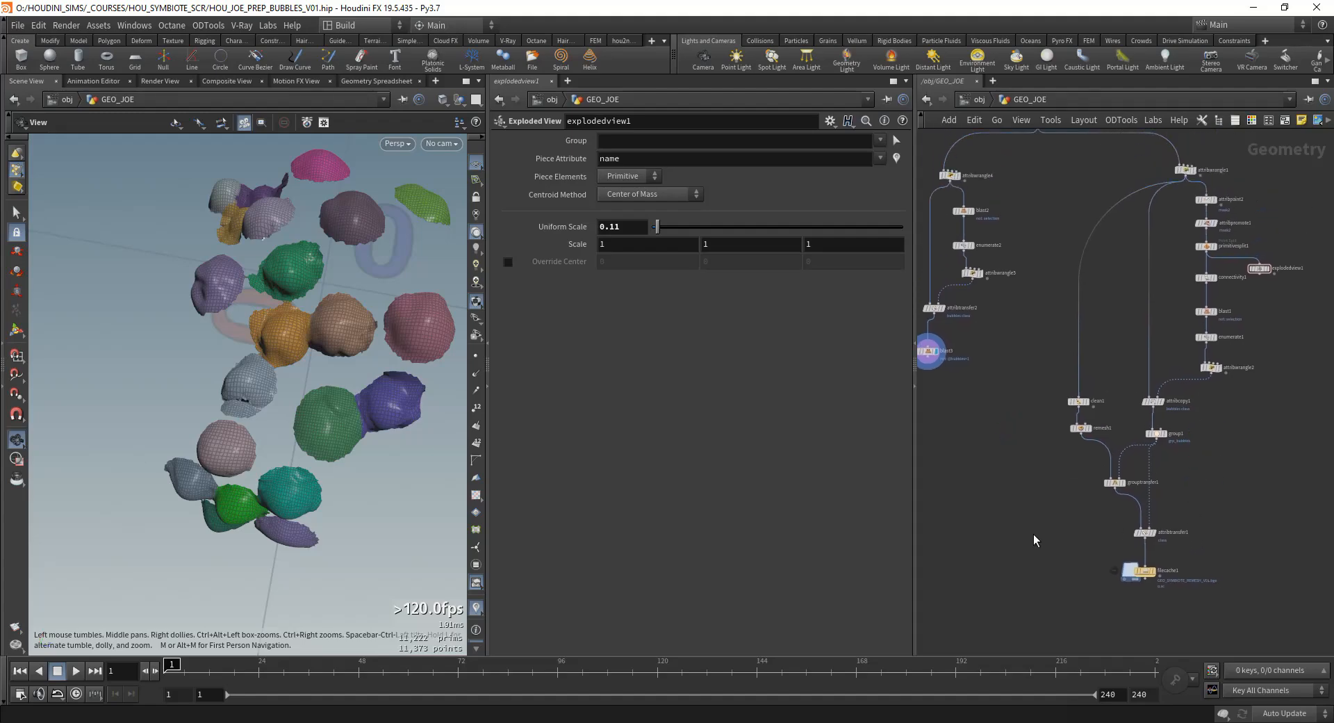
pyautogui.moveTo(1032, 534); pyautogui.dragTo(1056, 502, button='middle')
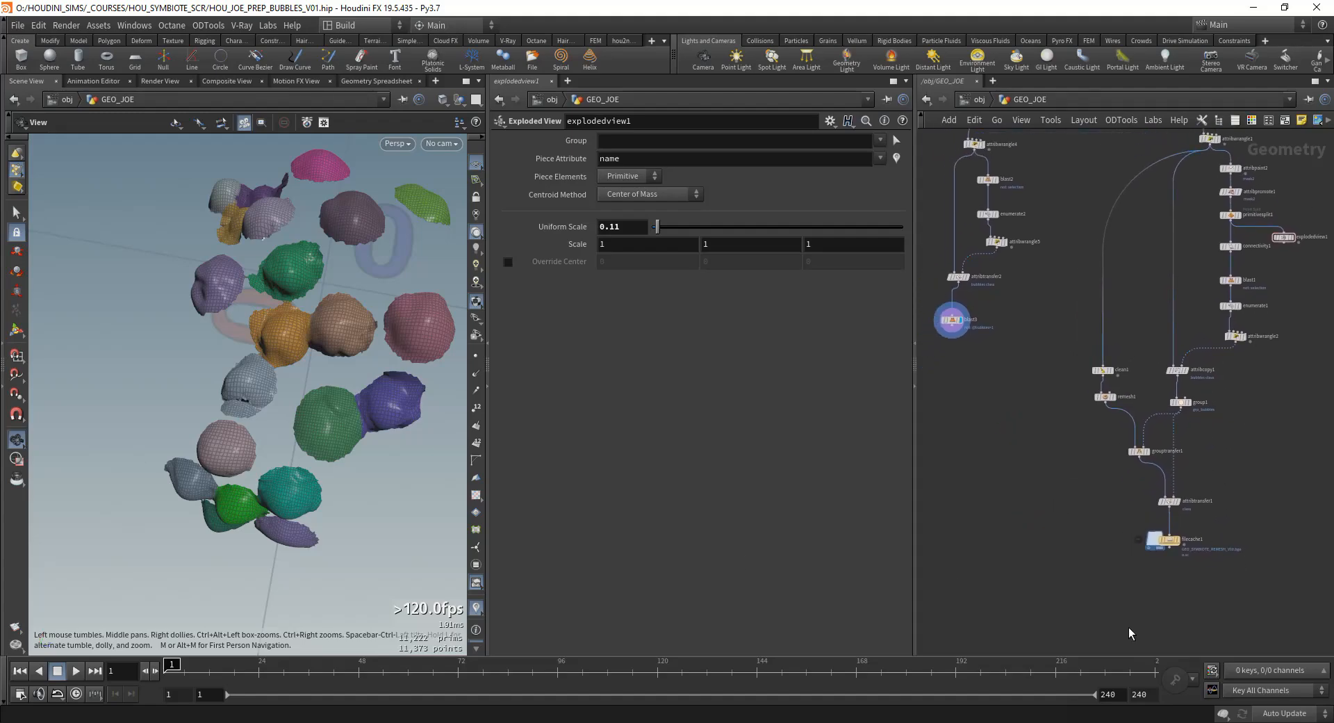